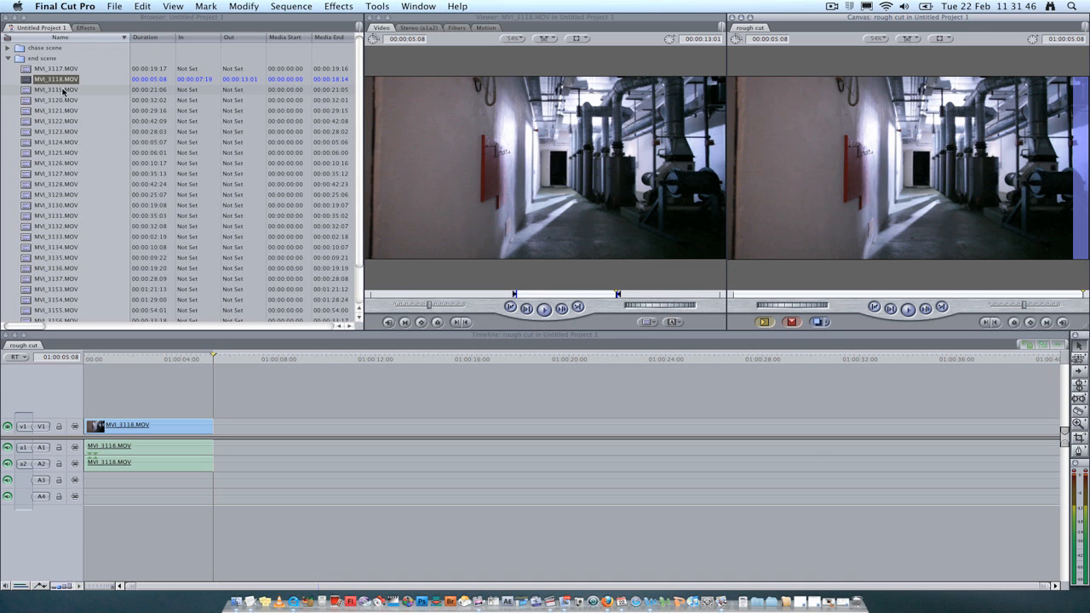
Open clip MVI_3119.MOV in the Viewer and play it
double_click(26, 91)
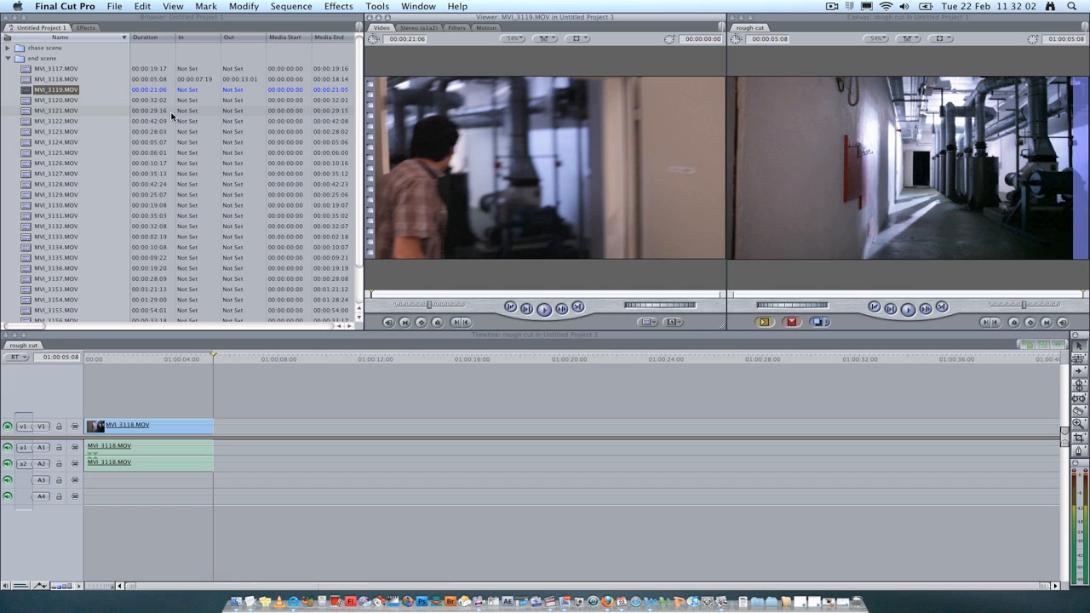
click(440, 114)
key(space)
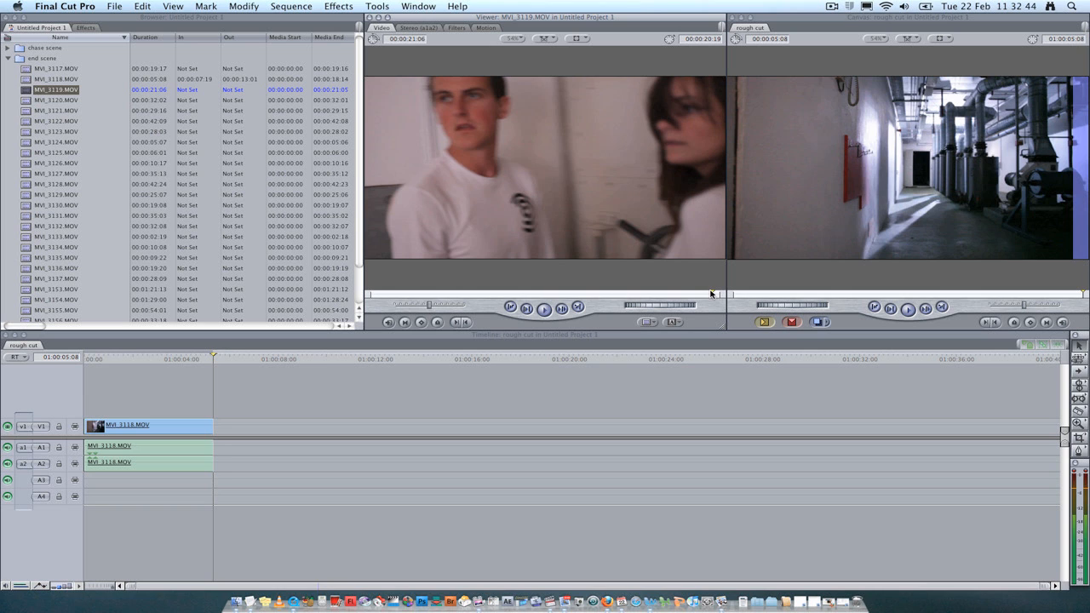
Scrub and step frame by frame through MVI_3119.MOV, then mark an In point at 00:00:07:10
drag(712, 294, 465, 292)
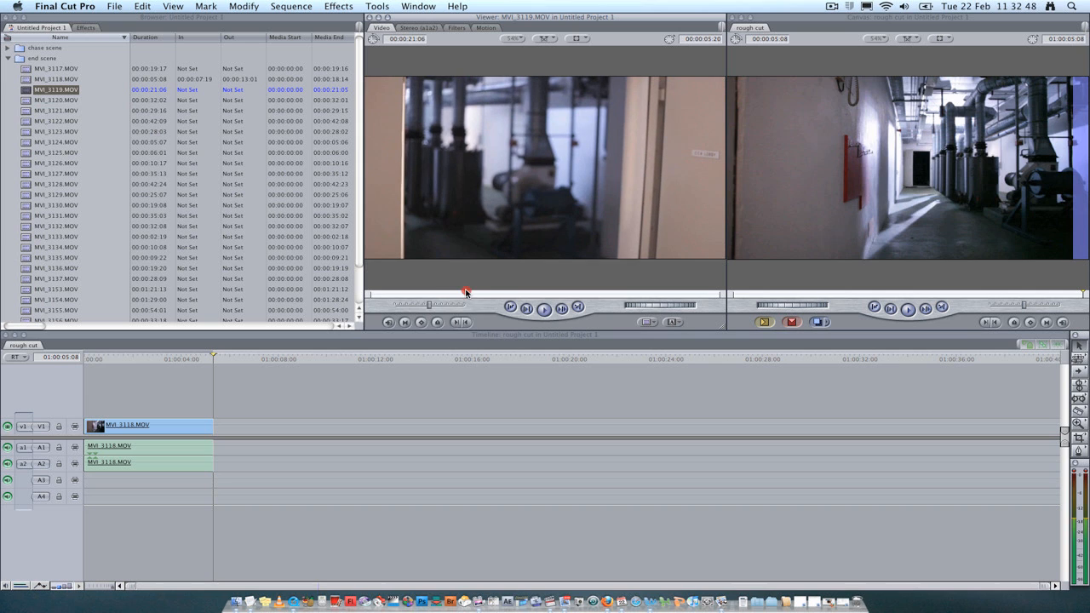
click(569, 308)
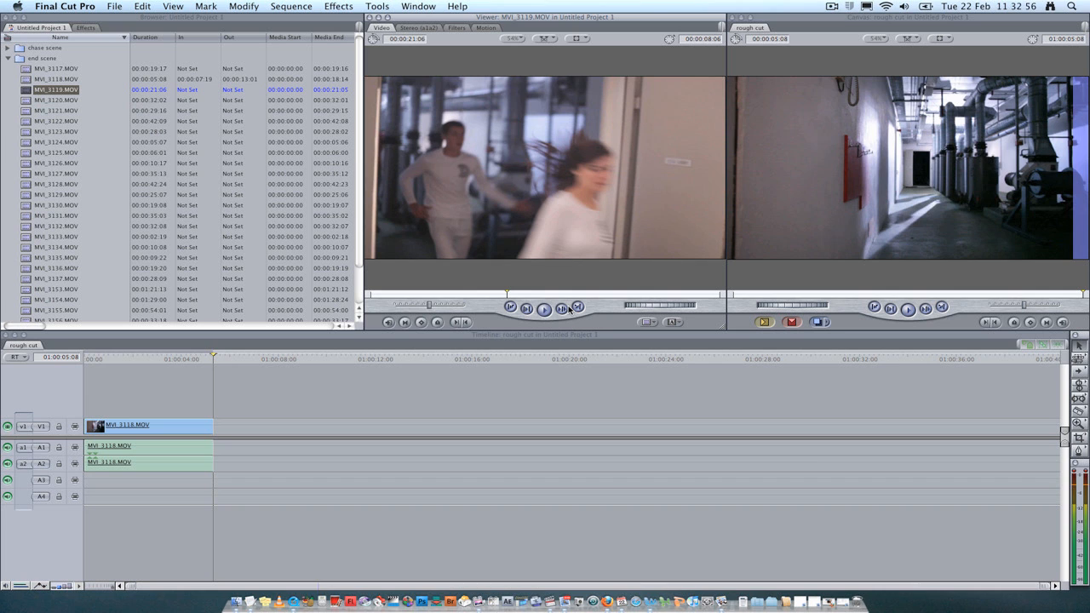
key(Left)
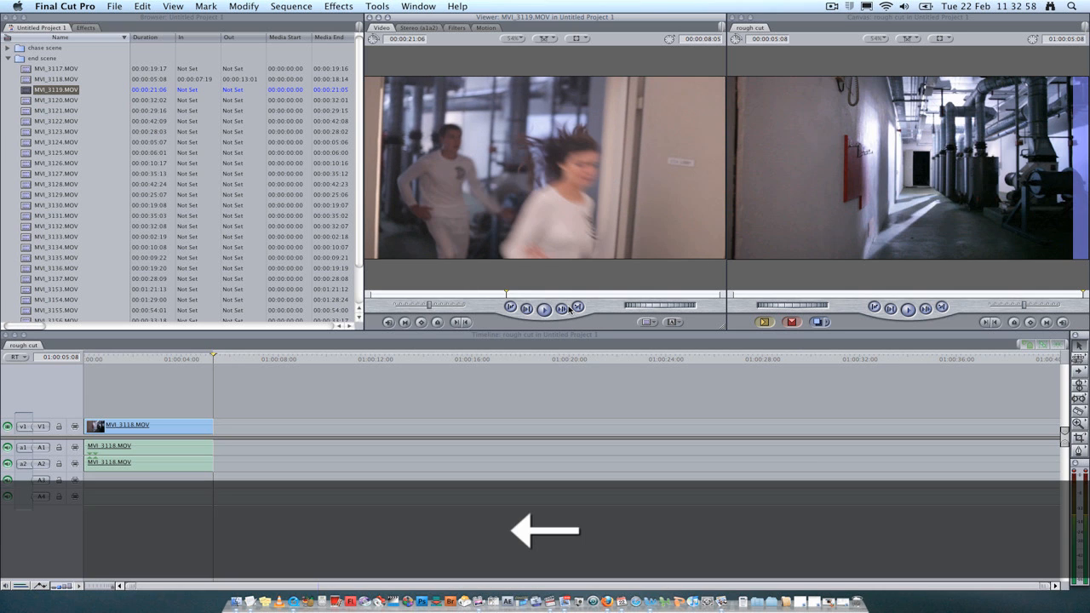
key(Left)
key(Left)
key(Left)
key(Left)
key(Left)
key(Left)
key(Left)
key(Left)
key(Left)
key(Left)
key(Left)
key(Left)
key(Left)
key(Left)
key(Left)
key(Left)
key(Right)
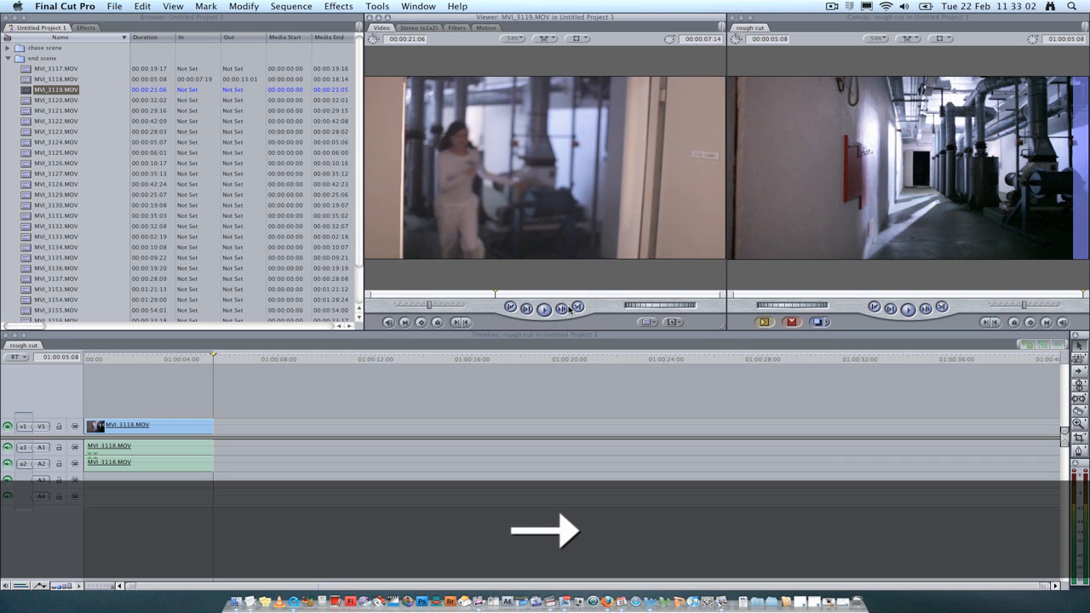
key(Left)
key(Left)
key(Left)
key(Left)
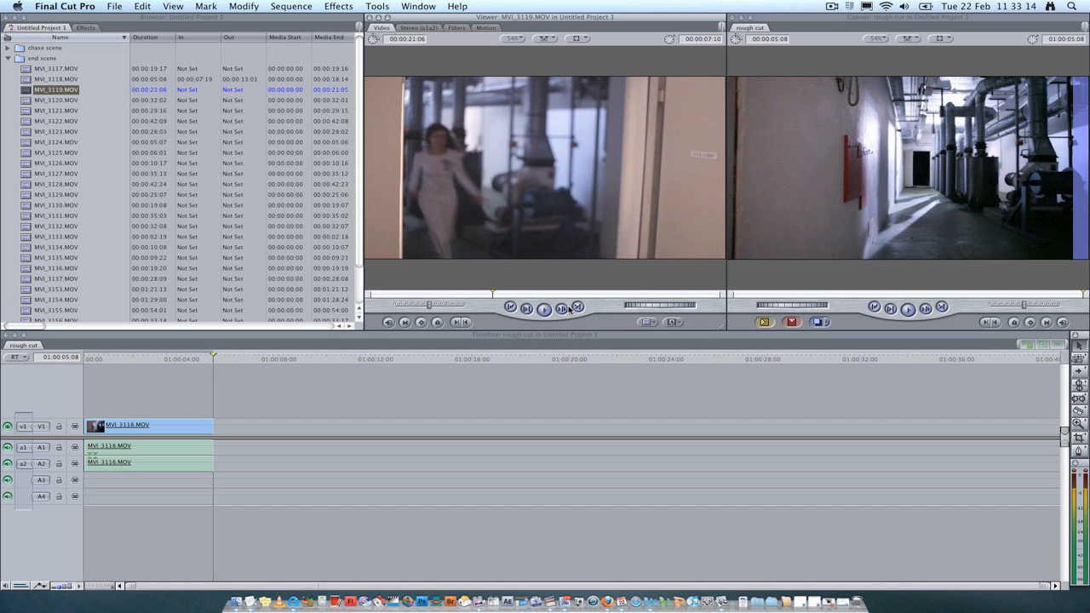
key(i)
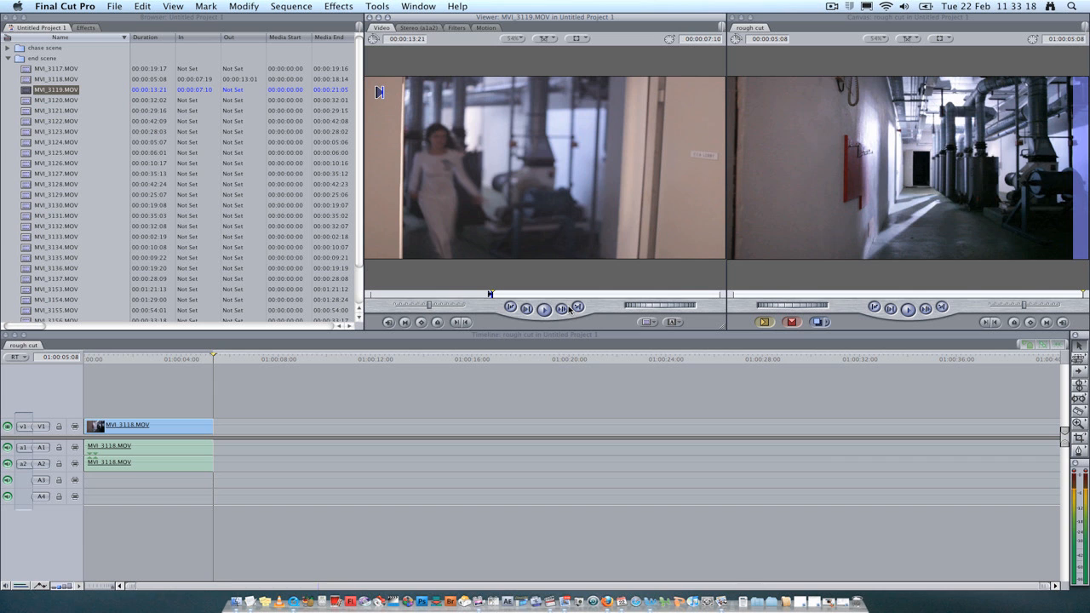
Play on and step frame by frame to mark an Out point on MVI_3119.MOV at 00:00:15:04
key(space)
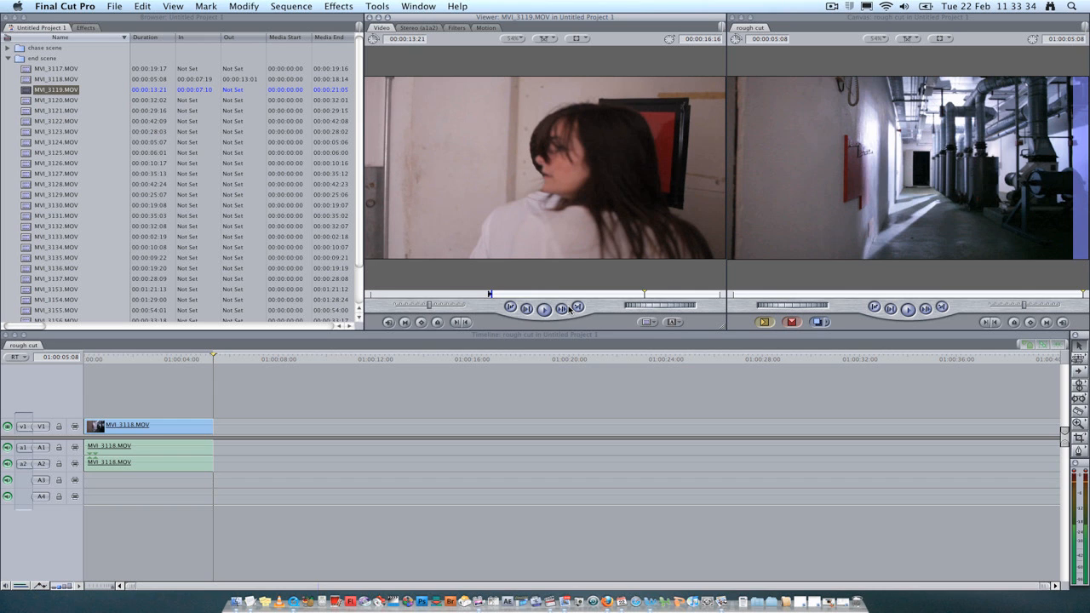
key(Left)
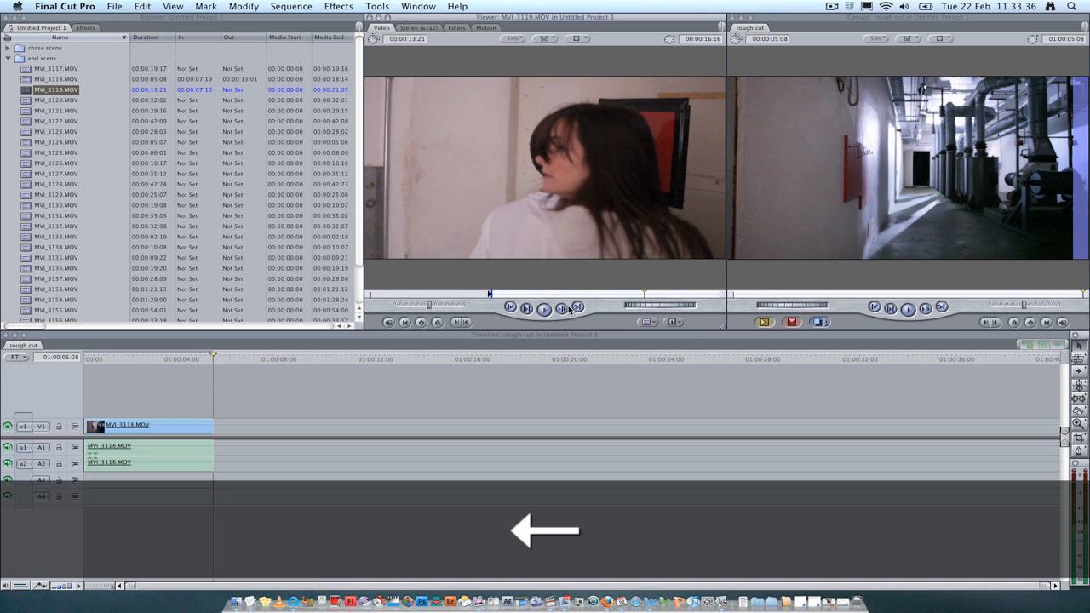
key(Left)
key(Left)
key(Left)
key(Left)
key(Left)
key(Left)
key(Left)
key(Left)
key(Left)
key(Left)
key(Left)
key(Left)
key(Left)
key(Left)
key(Left)
key(Left)
key(Left)
key(Left)
key(Left)
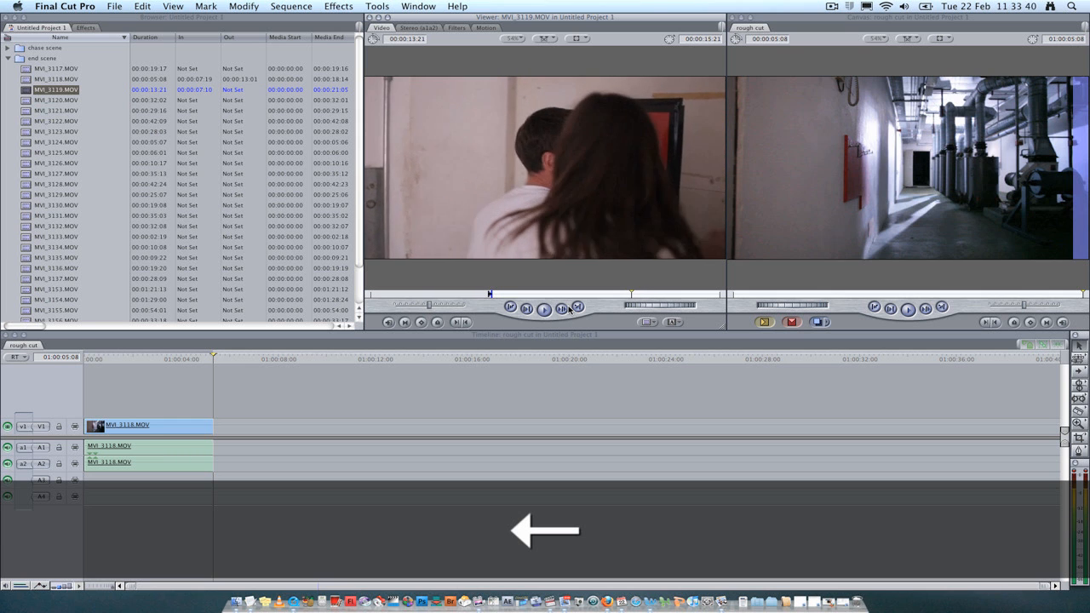
key(Left)
key(Left)
key(Left)
key(Left)
key(Left)
key(Left)
key(Left)
key(Left)
key(Left)
key(Left)
key(Left)
key(Left)
key(Left)
key(Left)
key(Left)
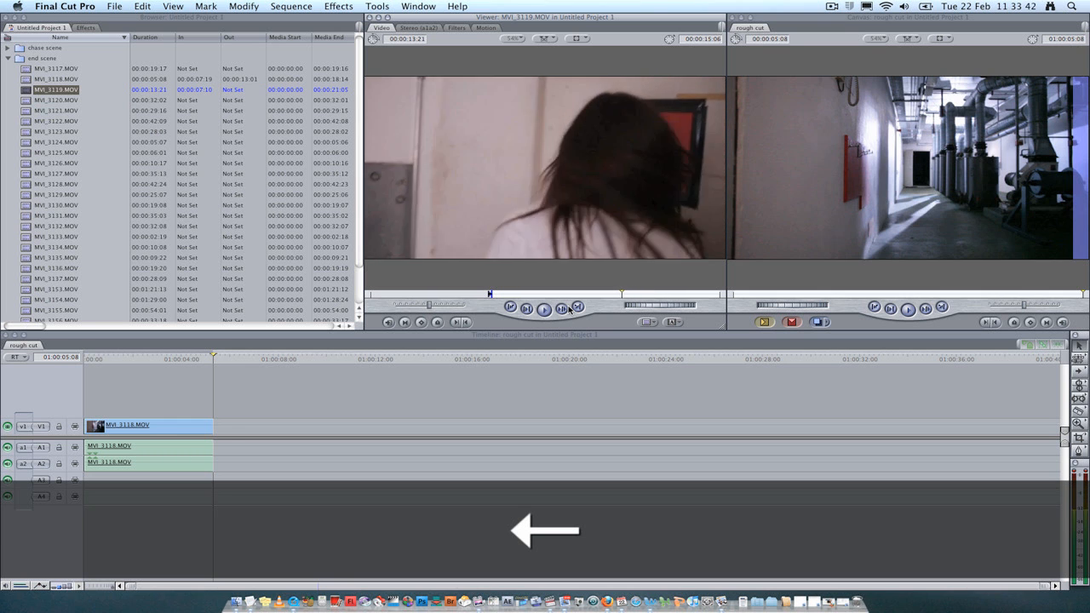
key(Left)
key(Left)
key(Left)
key(Left)
key(Left)
key(Right)
key(Right)
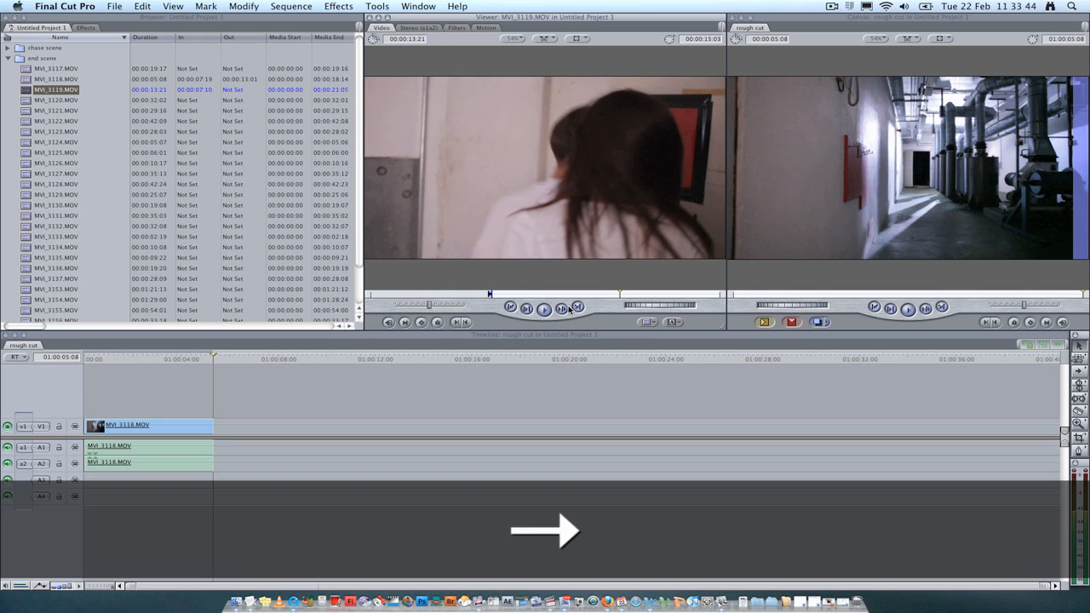
key(Left)
key(Left)
key(Left)
key(Left)
key(Left)
key(Left)
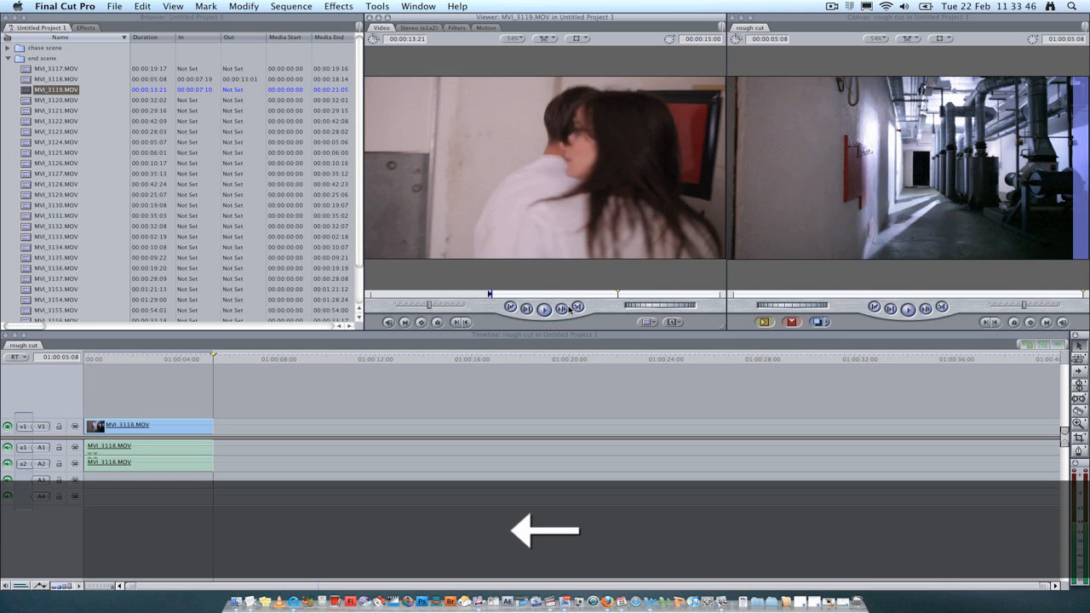
key(Right)
key(Right)
key(Right)
key(Right)
key(Right)
key(Right)
key(Right)
key(Right)
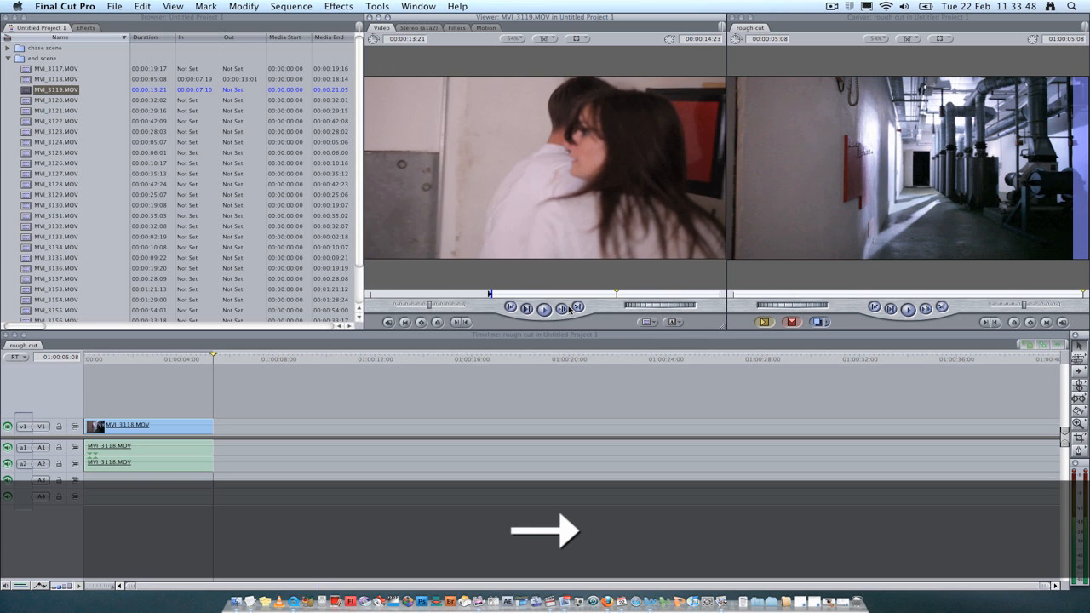
key(Left)
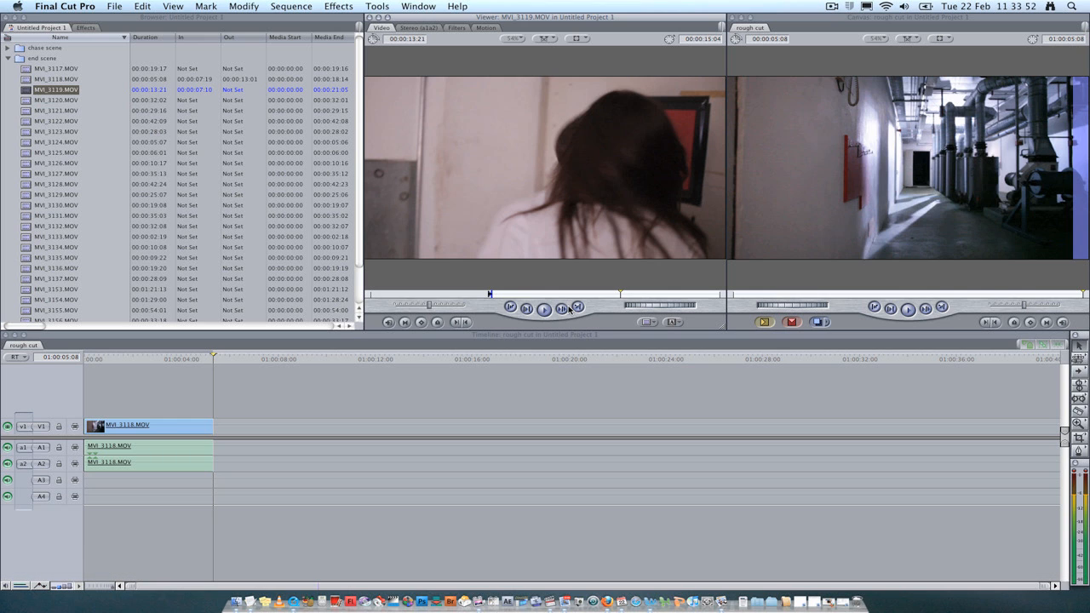
key(o)
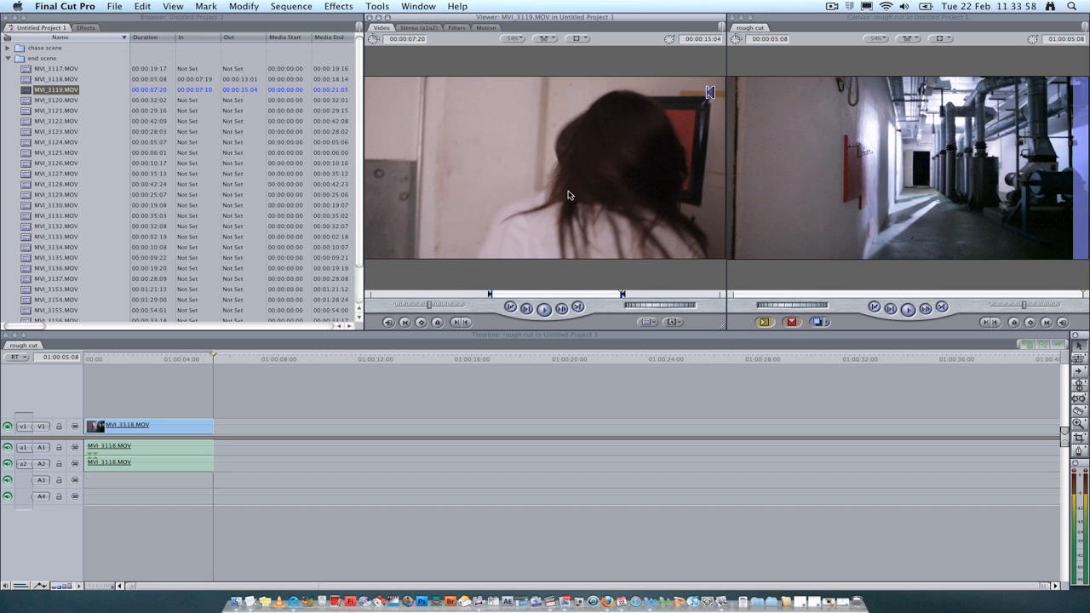
Drag the marked MVI_3119.MOV clip into the rough cut timeline directly after MVI_3118.MOV
click(588, 172)
drag(634, 160, 226, 423)
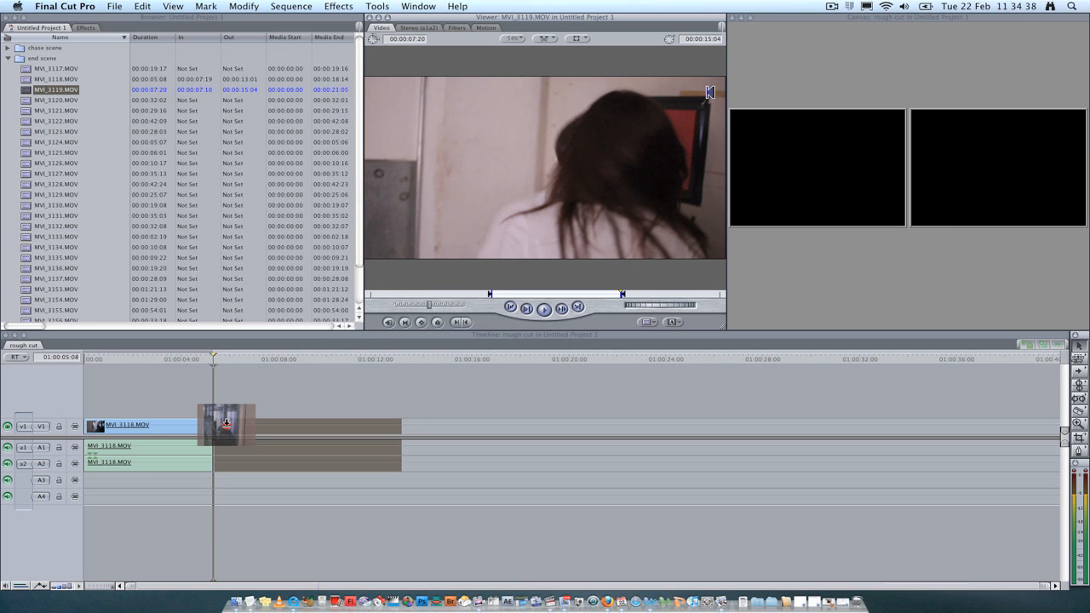
drag(227, 423, 227, 423)
drag(226, 423, 226, 427)
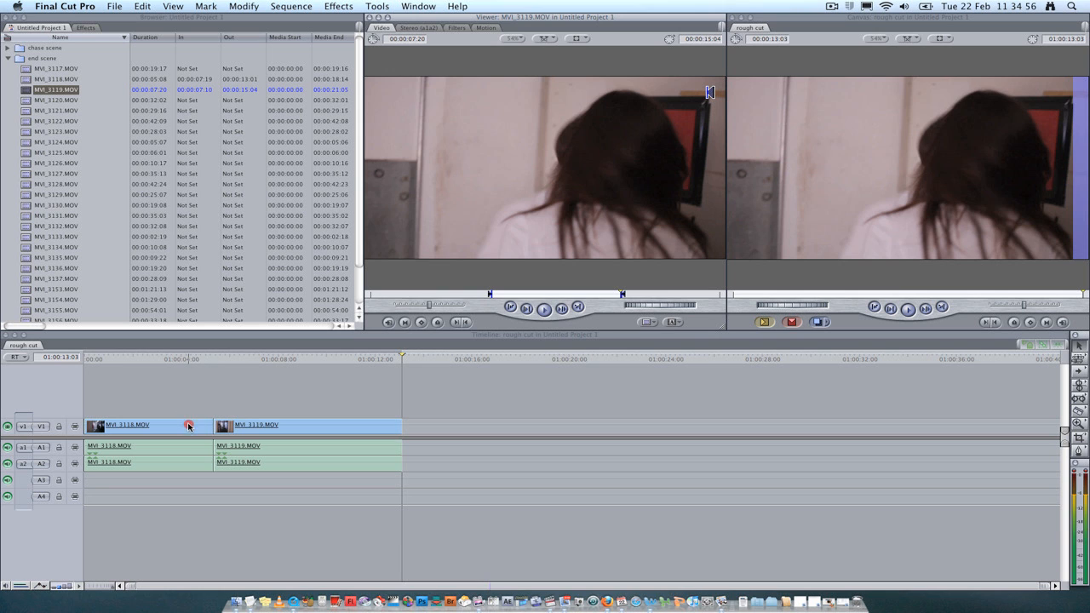
Return the timeline playhead to the start and play the rough cut sequence
click(188, 425)
click(224, 425)
click(286, 406)
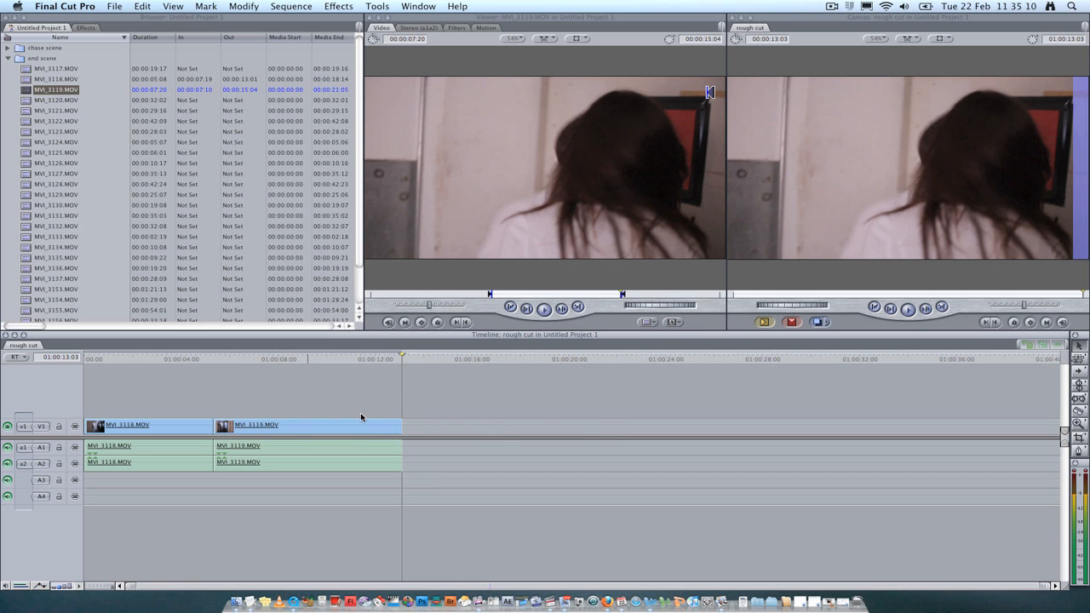
drag(397, 359, 61, 354)
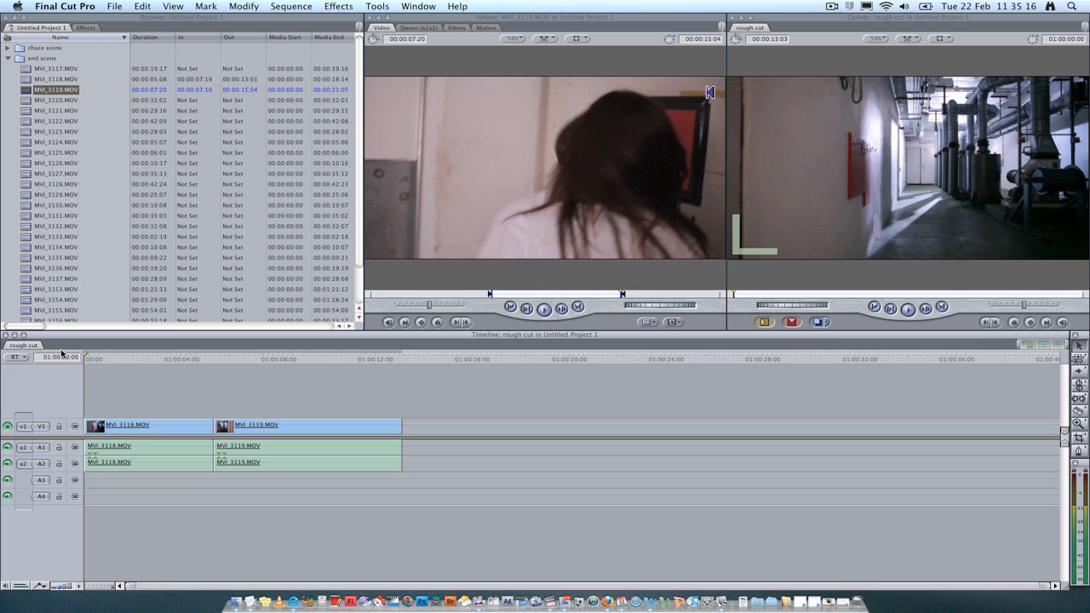
key(space)
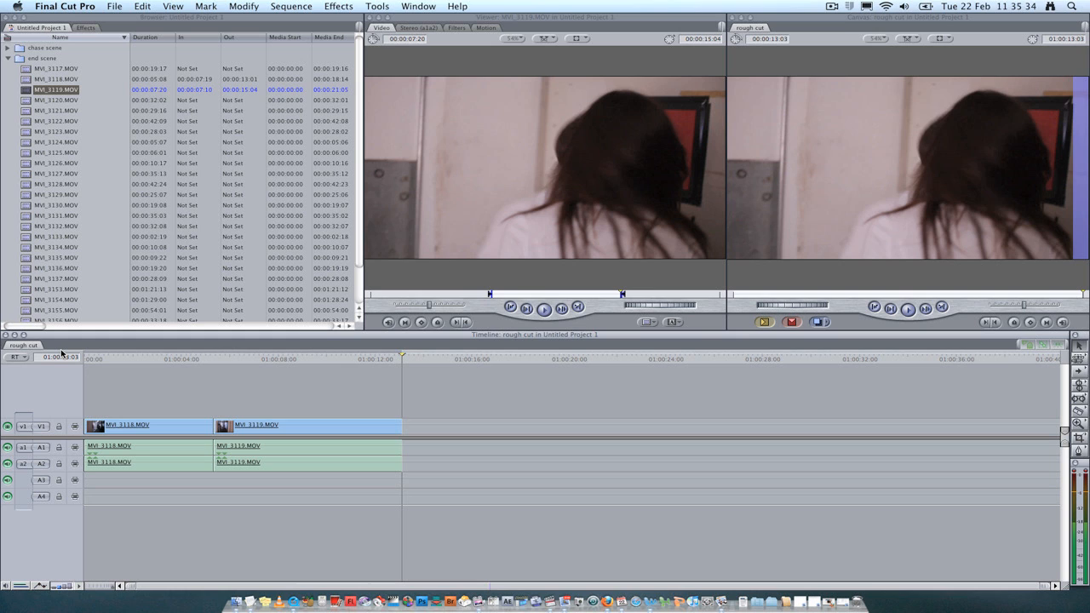
Open clips MVI_3120.MOV through MVI_3123.MOV in the Viewer one after another to preview them
double_click(28, 100)
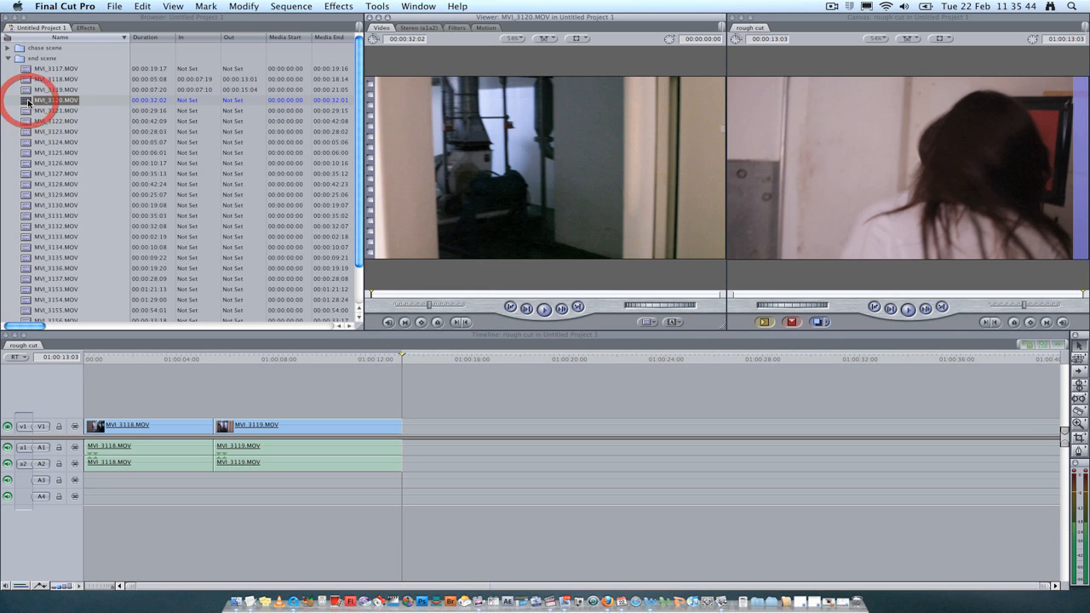
double_click(34, 111)
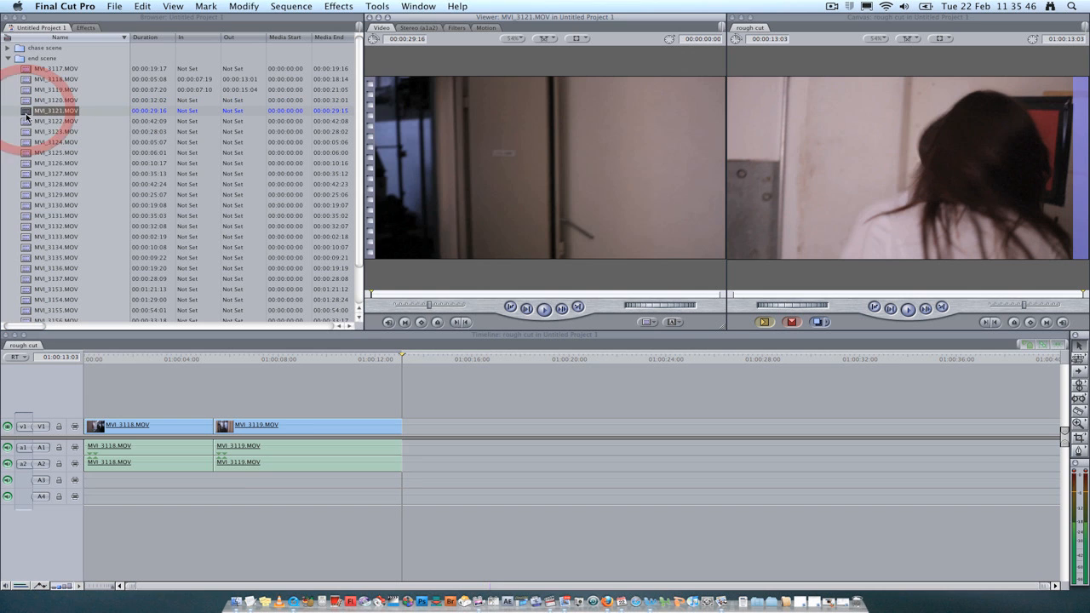
double_click(26, 122)
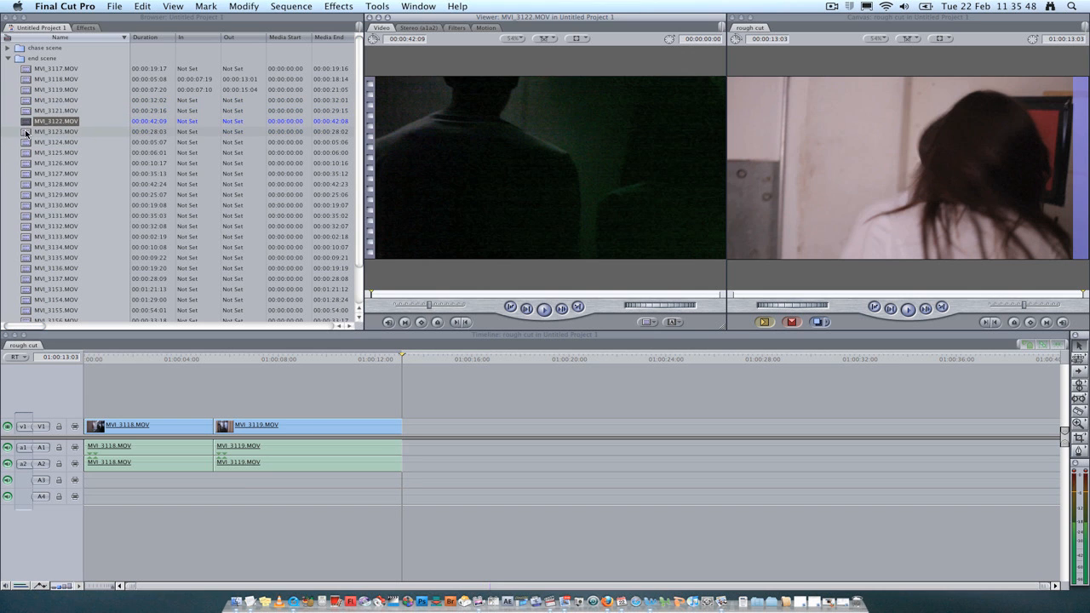
double_click(27, 132)
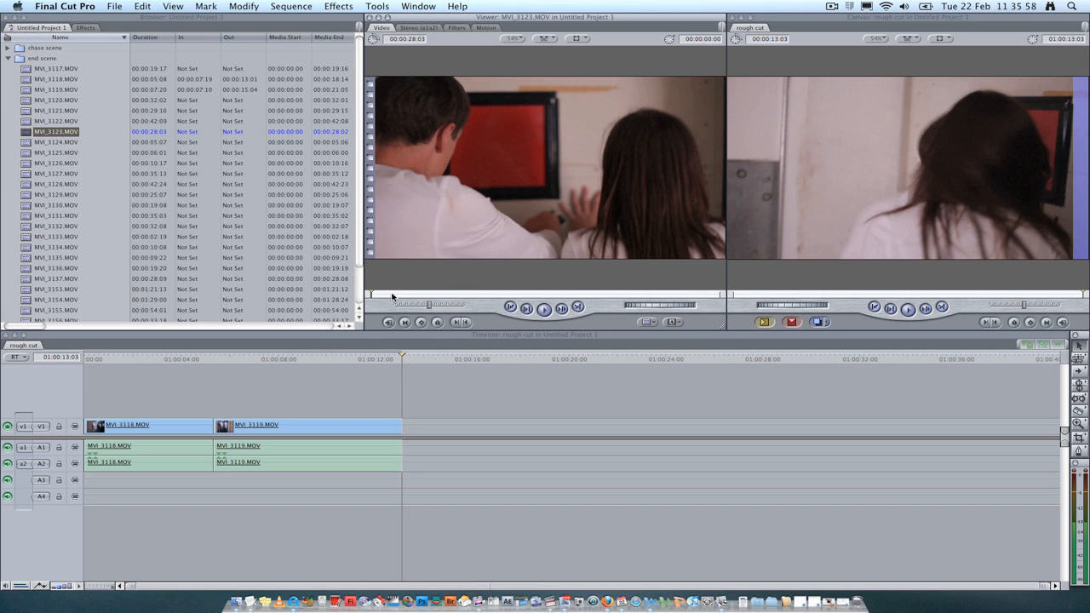
Play and scrub MVI_3123.MOV, marking an In point at 00:00:03:20 and an Out point at 00:00:14:23
click(546, 310)
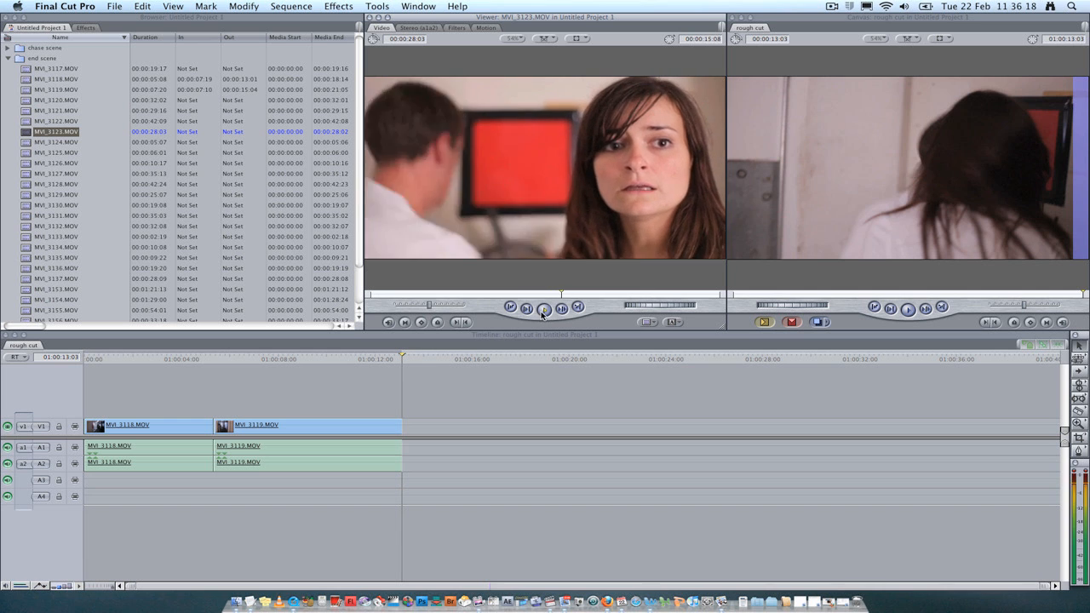
click(542, 310)
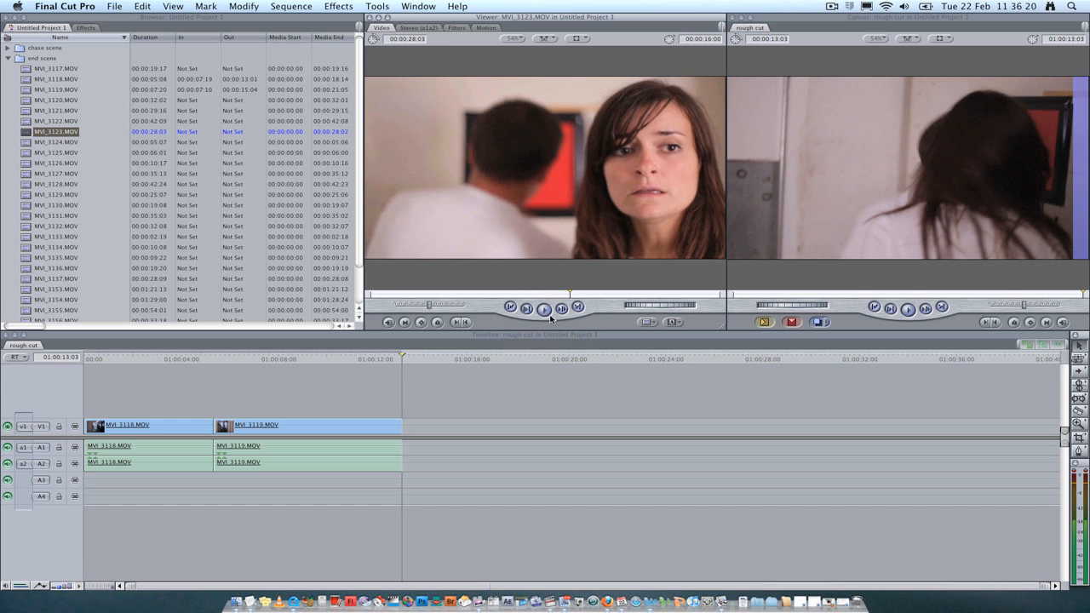
drag(567, 294, 504, 294)
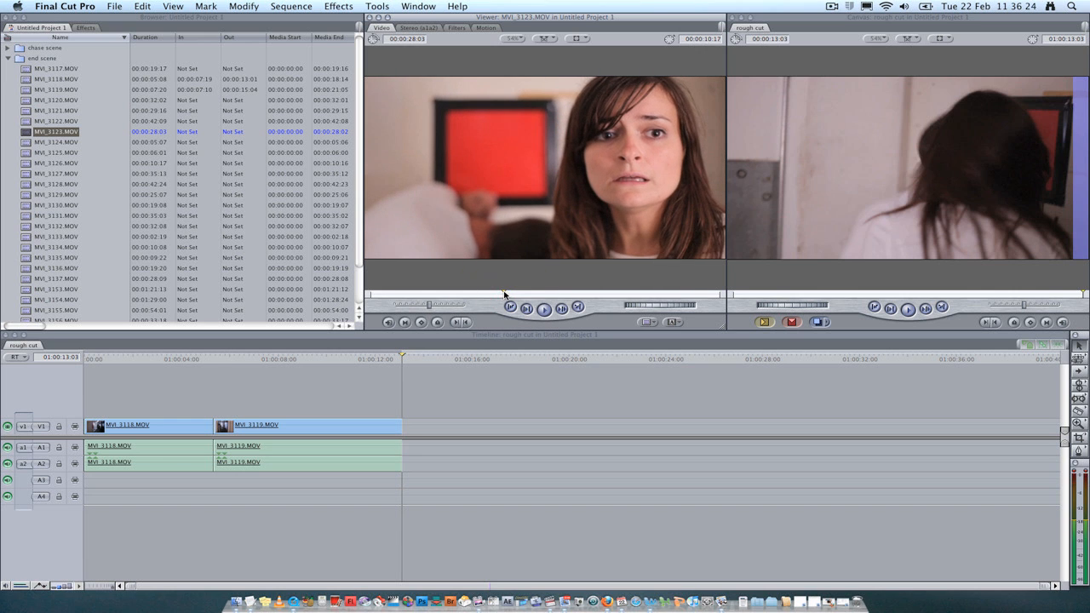
click(494, 294)
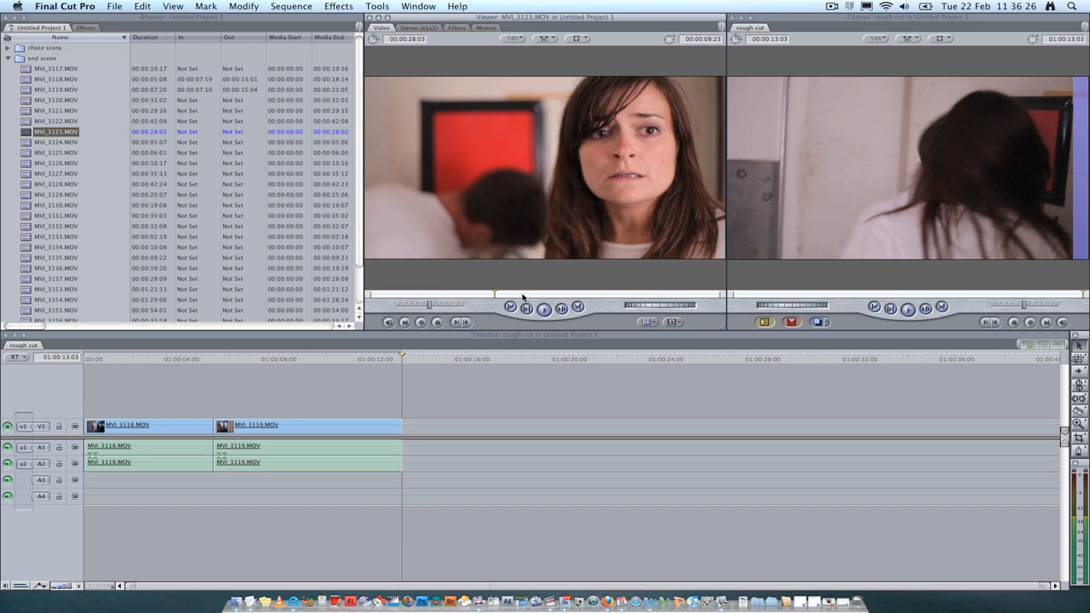
drag(495, 294, 416, 295)
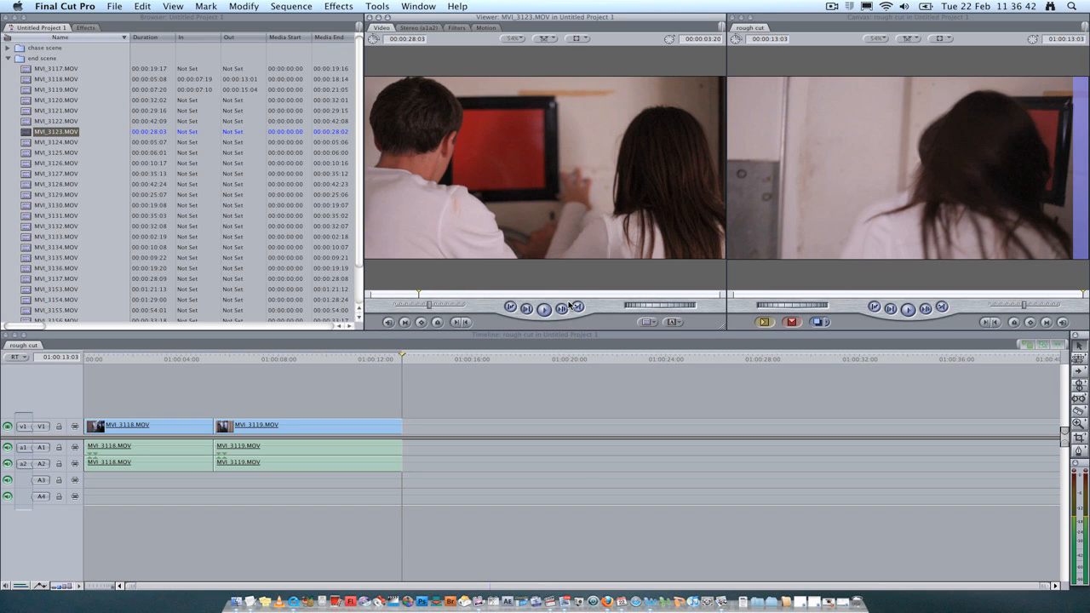
key(i)
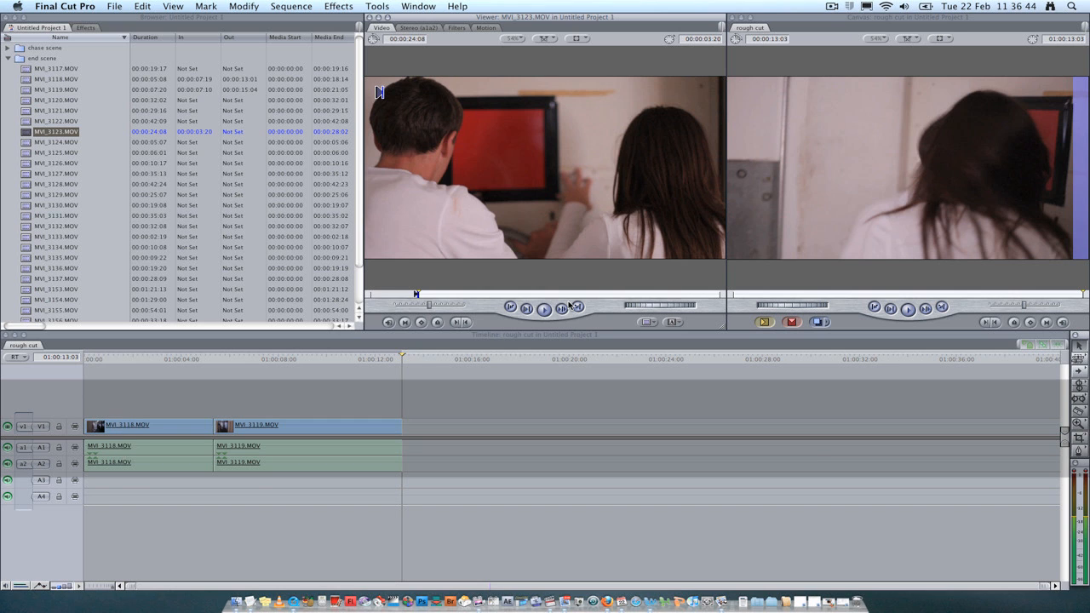
key(space)
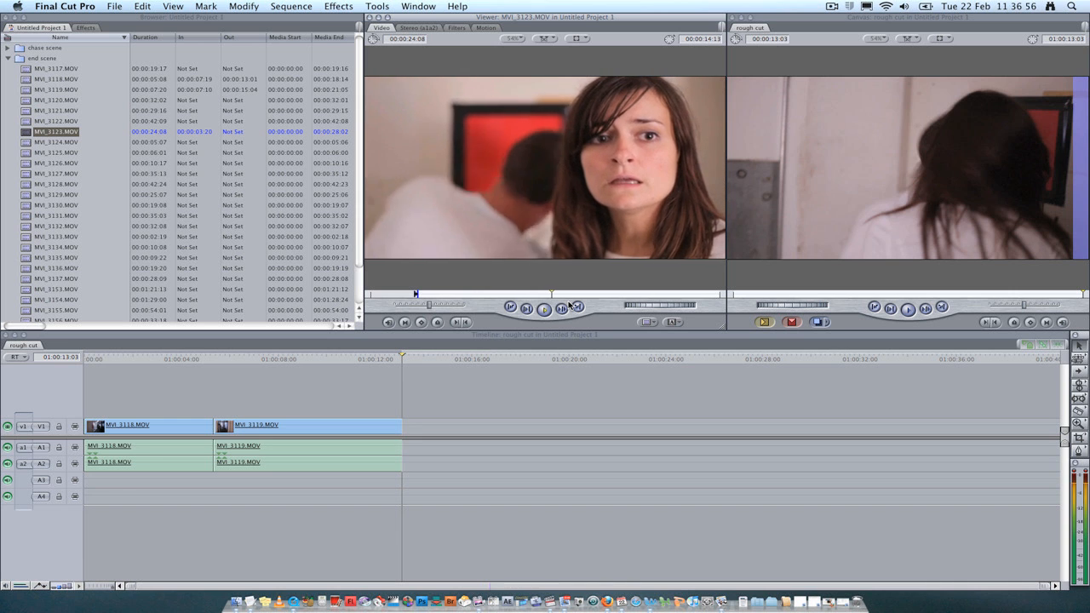
key(o)
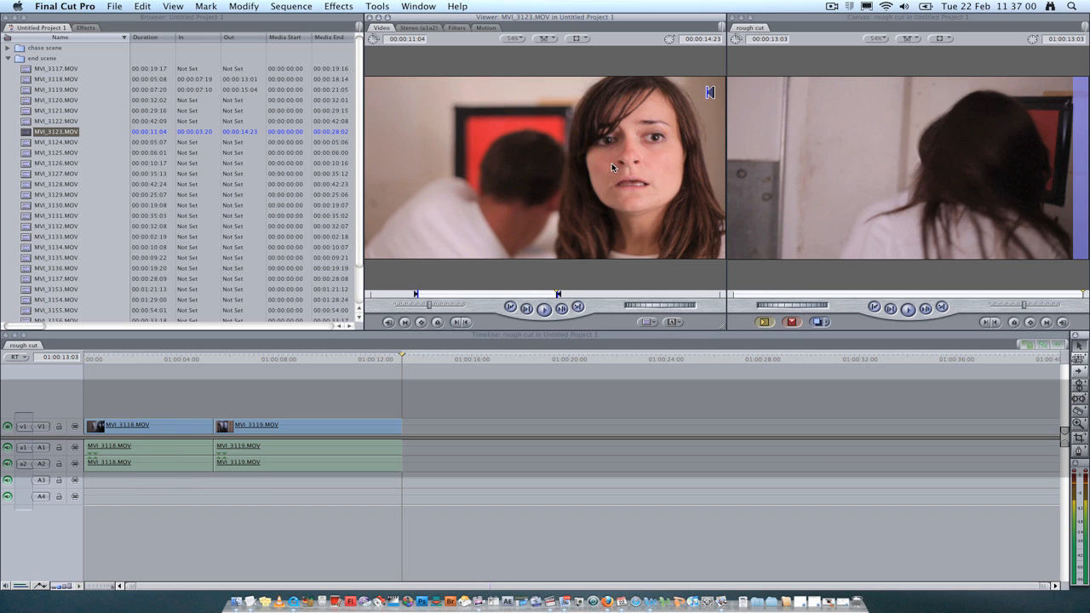
drag(613, 166, 686, 169)
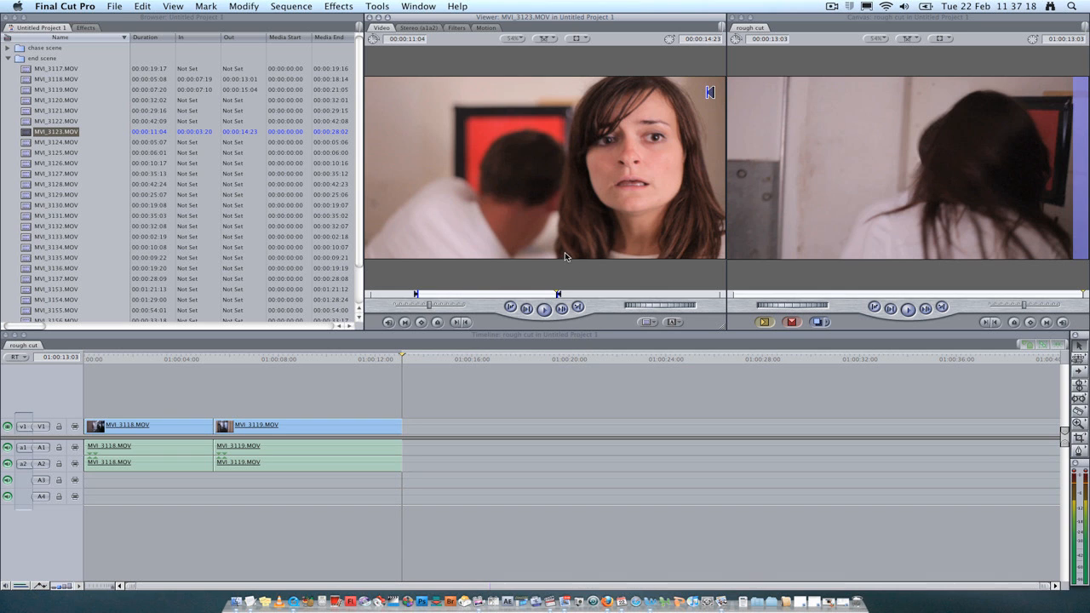
Overwrite the marked MVI_3123.MOV clip into the rough cut timeline directly after MVI_3119.MOV
click(793, 323)
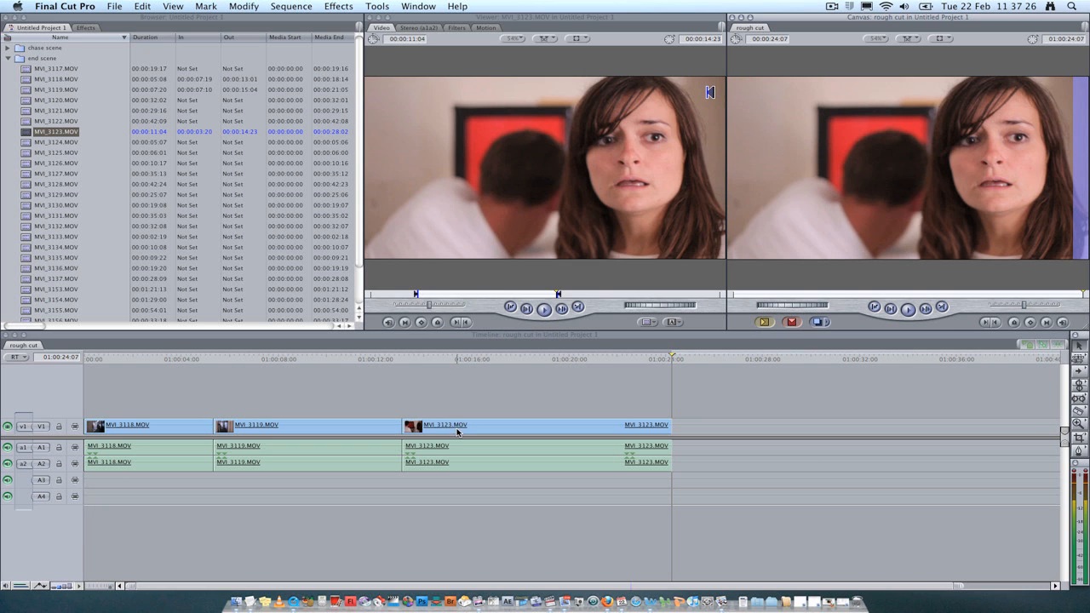
Scrub and play the timeline around the join between MVI_3119.MOV and MVI_3123.MOV to find a cut point
drag(672, 359, 349, 361)
key(space)
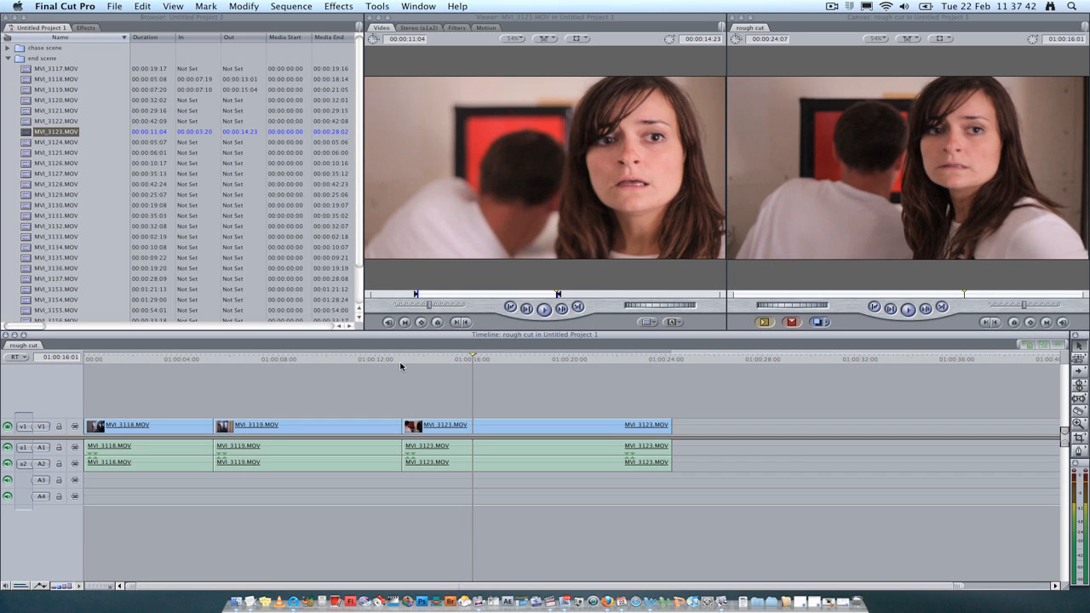
drag(375, 358, 337, 356)
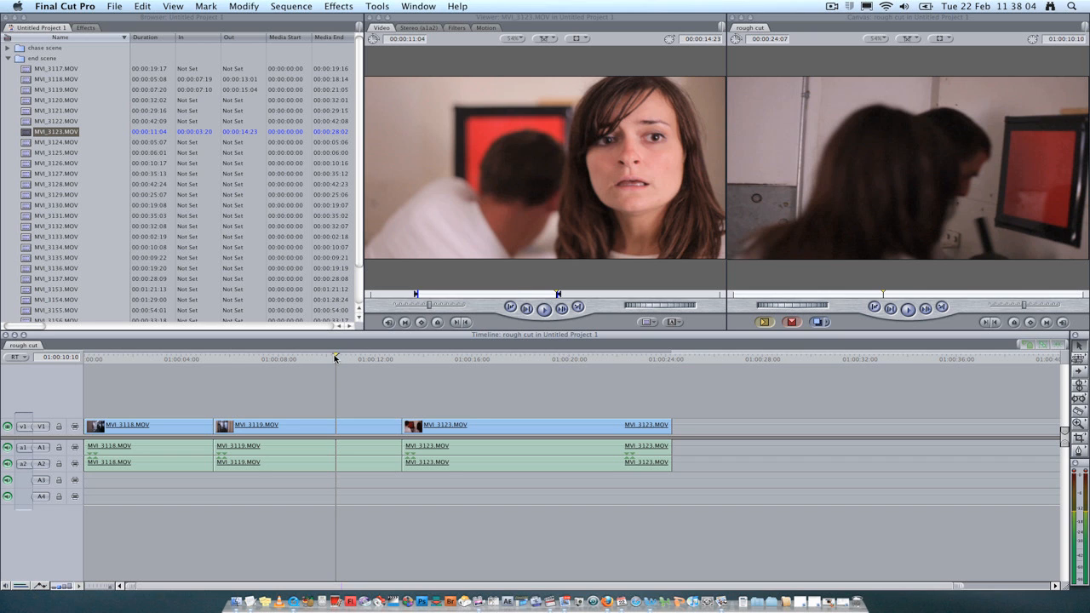
drag(335, 357, 309, 359)
drag(287, 359, 256, 358)
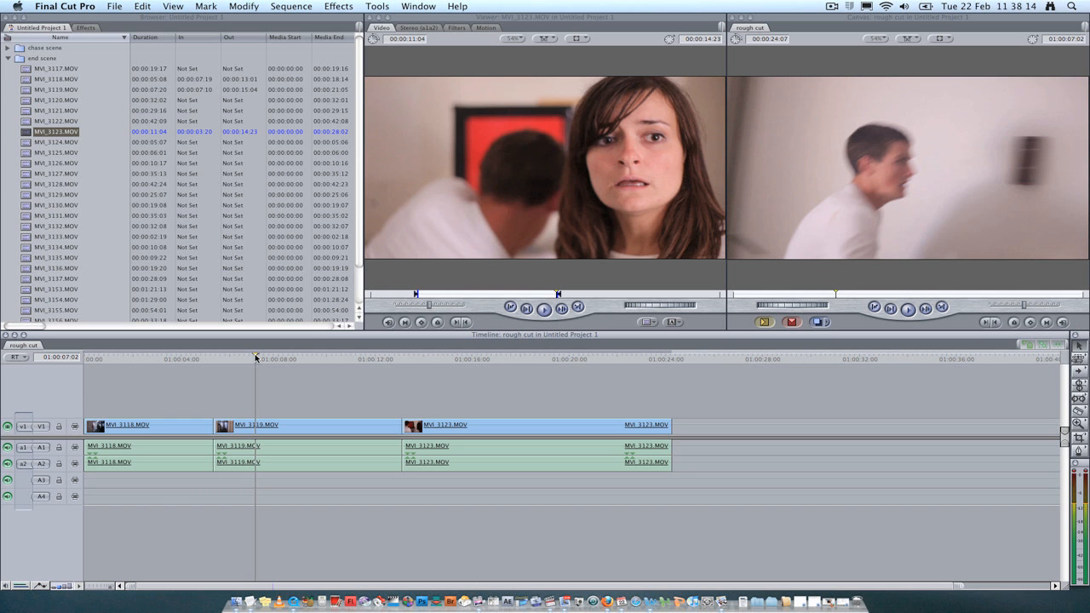
key(space)
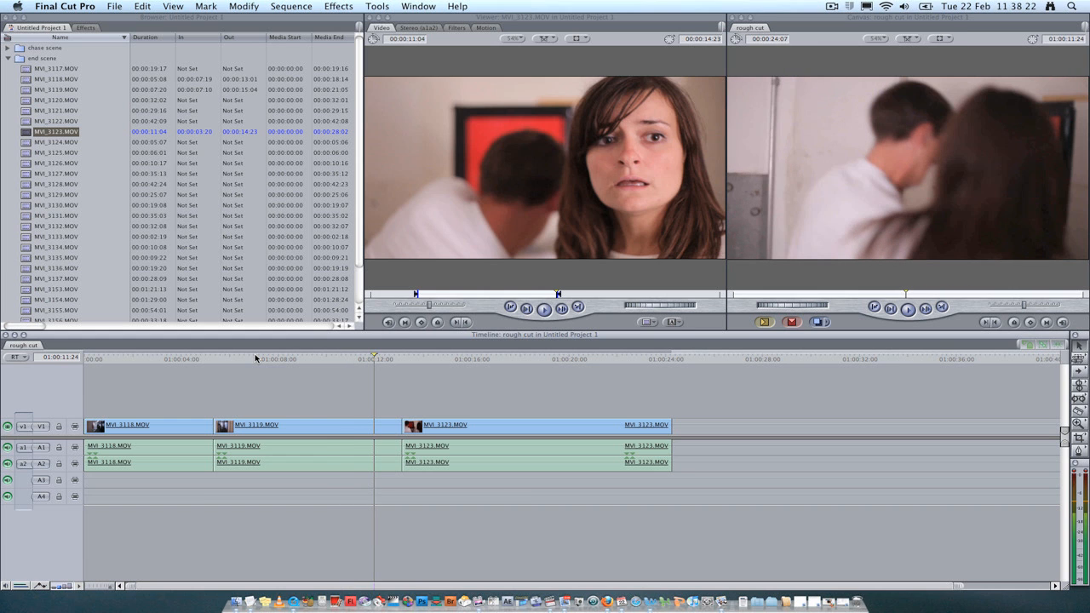
drag(358, 359, 276, 360)
key(space)
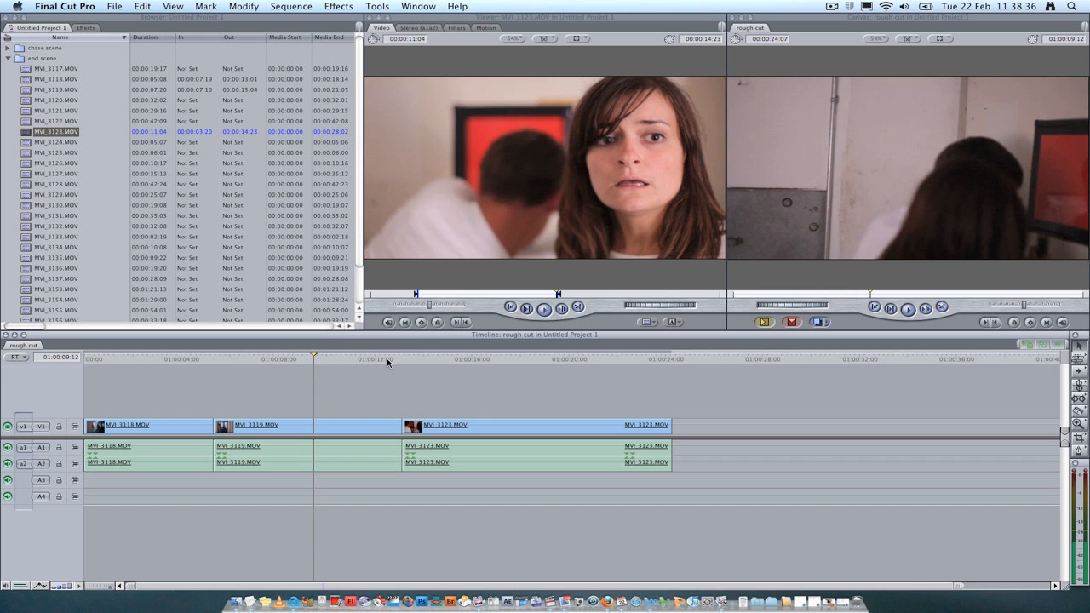
Try blading MVI_3119.MOV at the playhead with the Razor Blade tool and ripple deleting its trailing portion
click(333, 424)
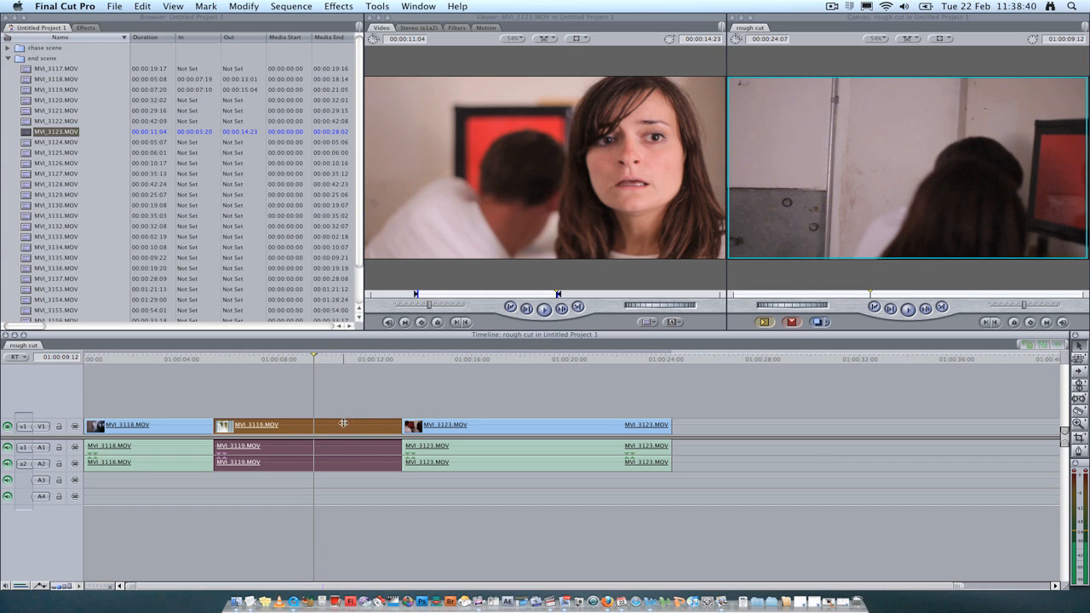
click(378, 398)
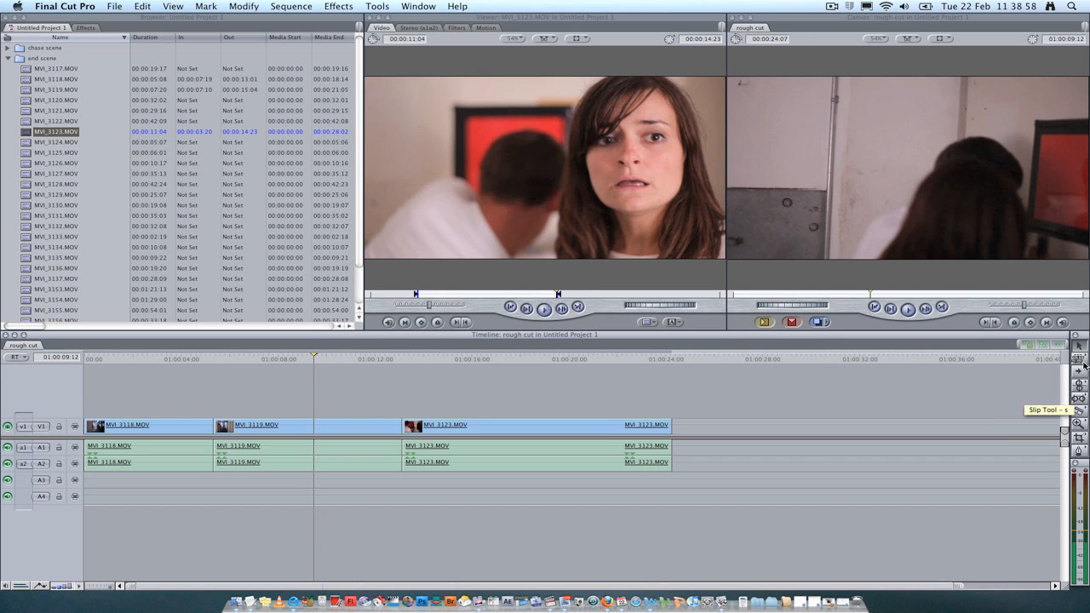
click(1080, 414)
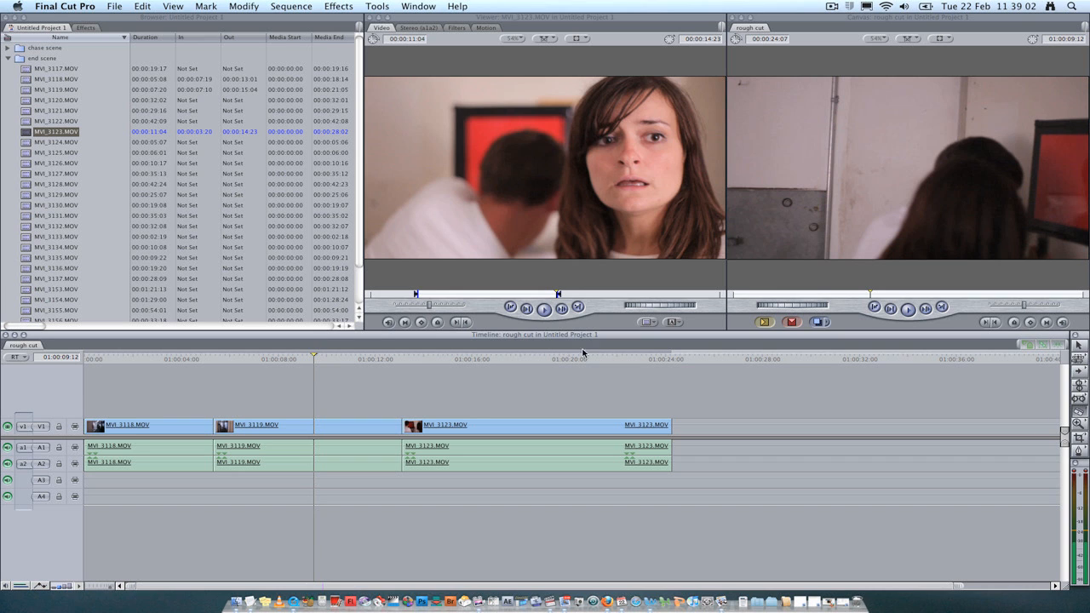
click(329, 426)
key(super+z)
click(315, 426)
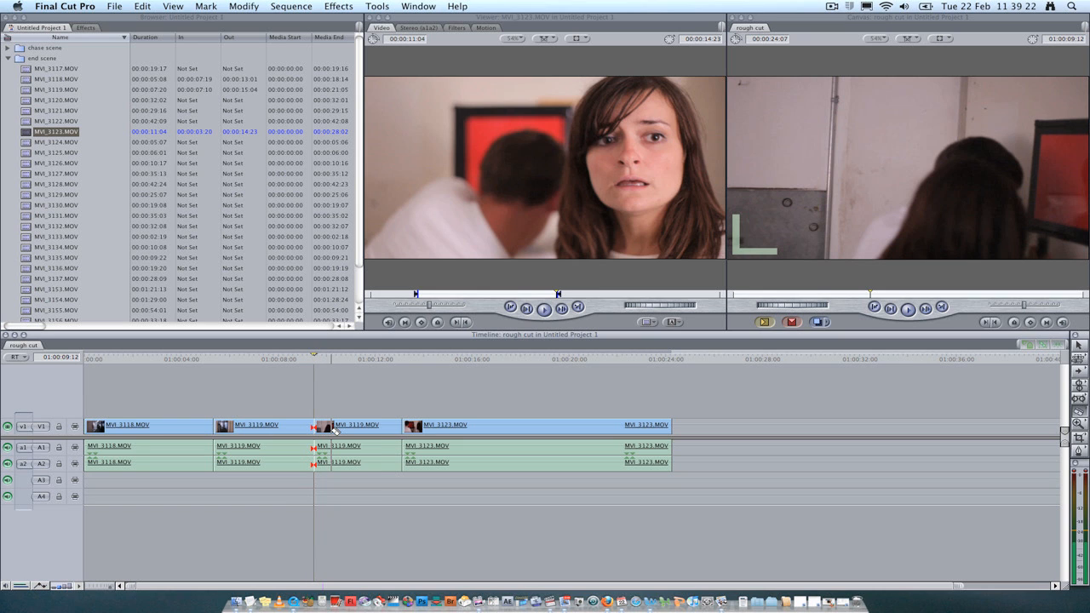
click(1079, 346)
key(a)
key(a)
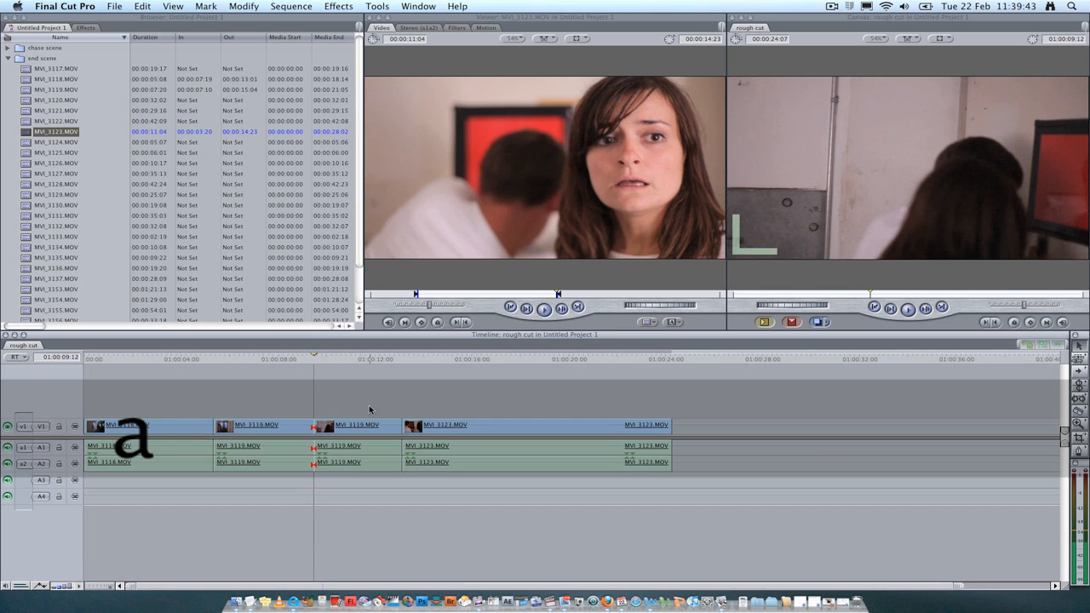
click(332, 428)
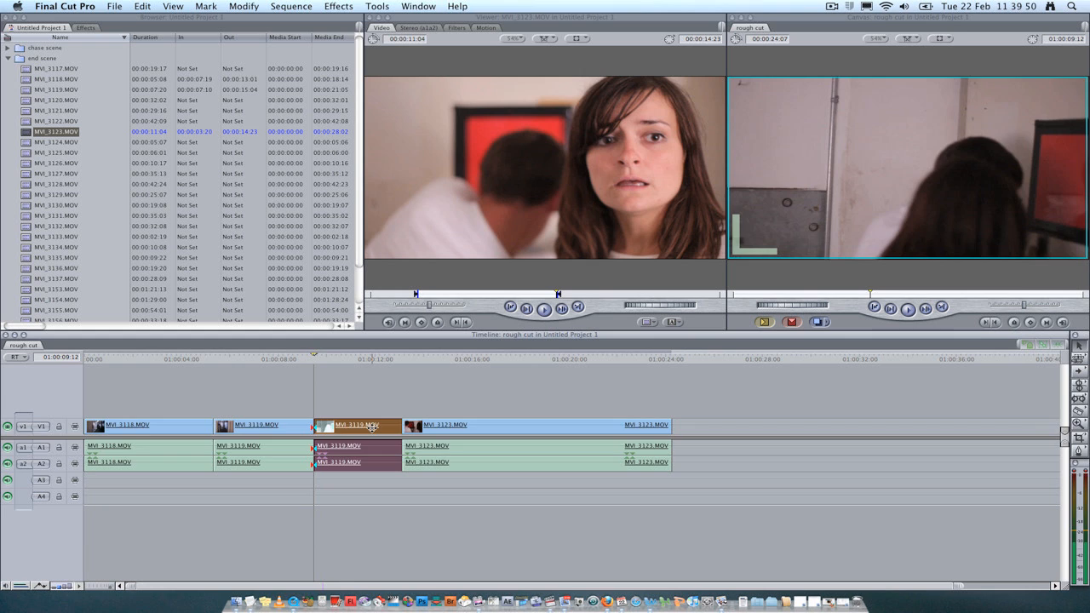
key(shift+Delete)
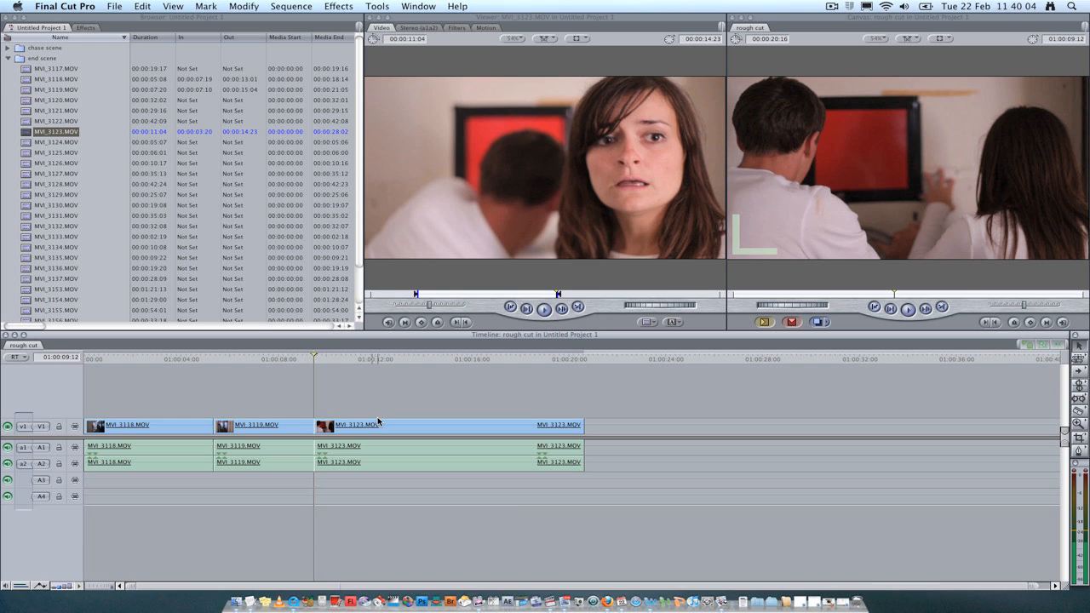
Undo the ripple delete and the blade cut on MVI_3119.MOV
key(super)
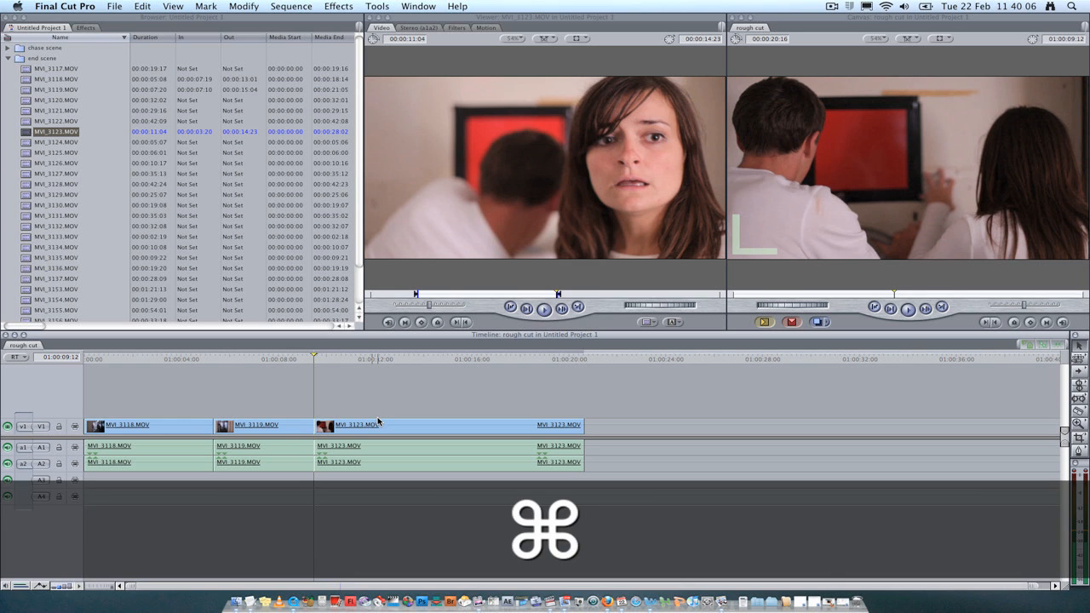
key(super+z)
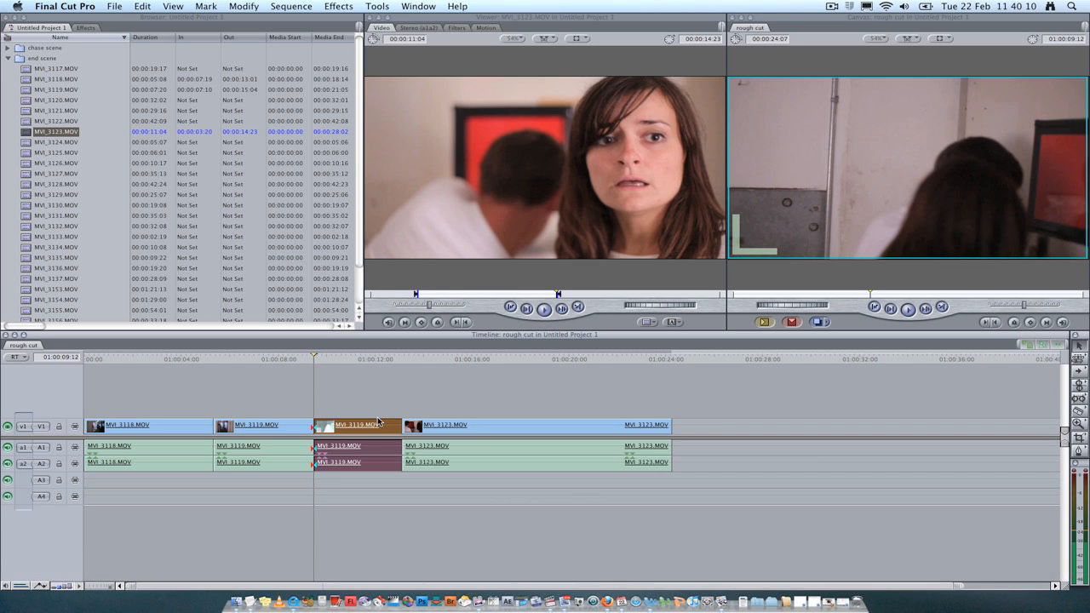
click(383, 406)
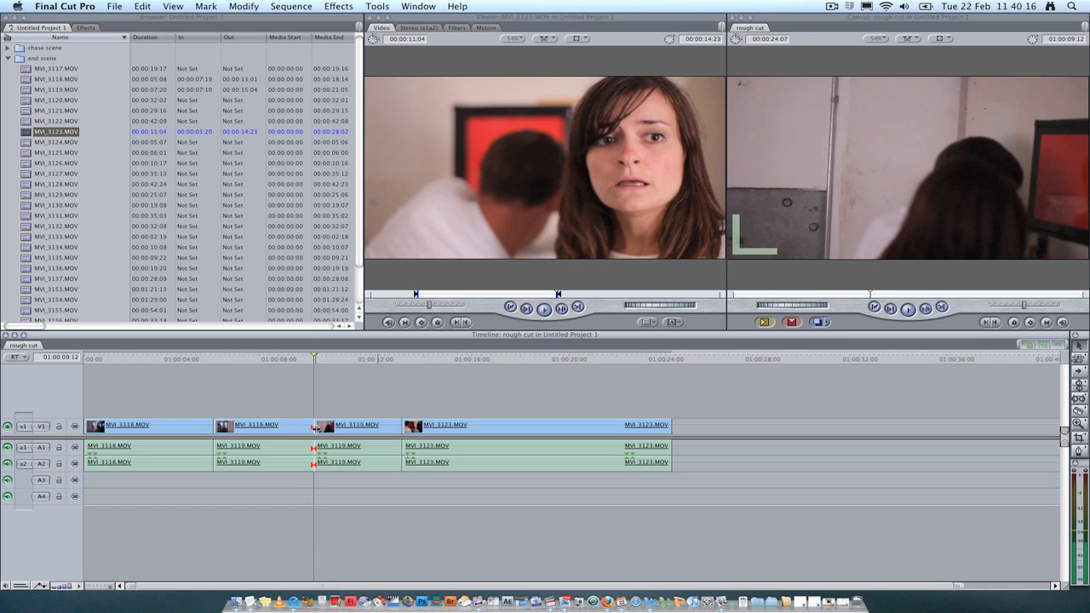
key(super+z)
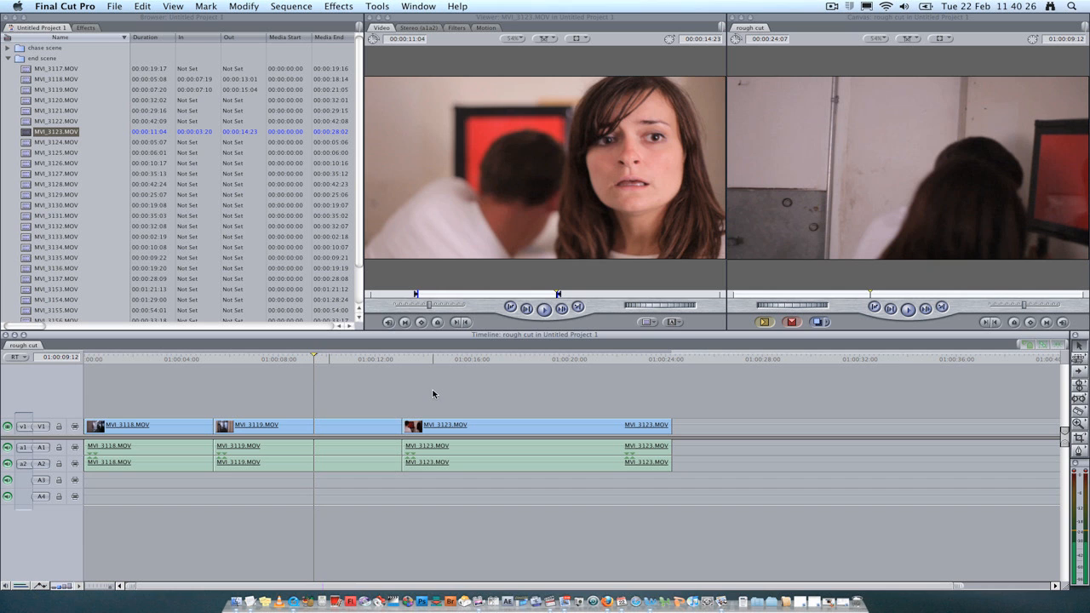
Add an edit to MVI_3119.MOV at 01:00:09:14 and ripple delete its trailing section to close the gap
click(316, 358)
mouse_move(316, 358)
mouse_down()
mouse_move(297, 358)
mouse_move(317, 360)
mouse_up()
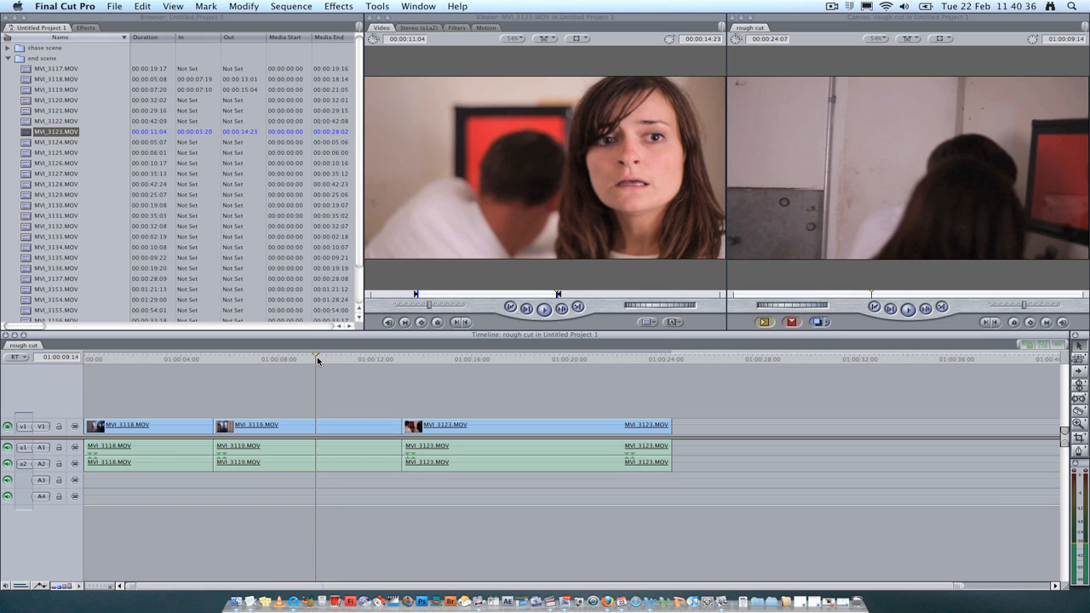
key(ctrl)
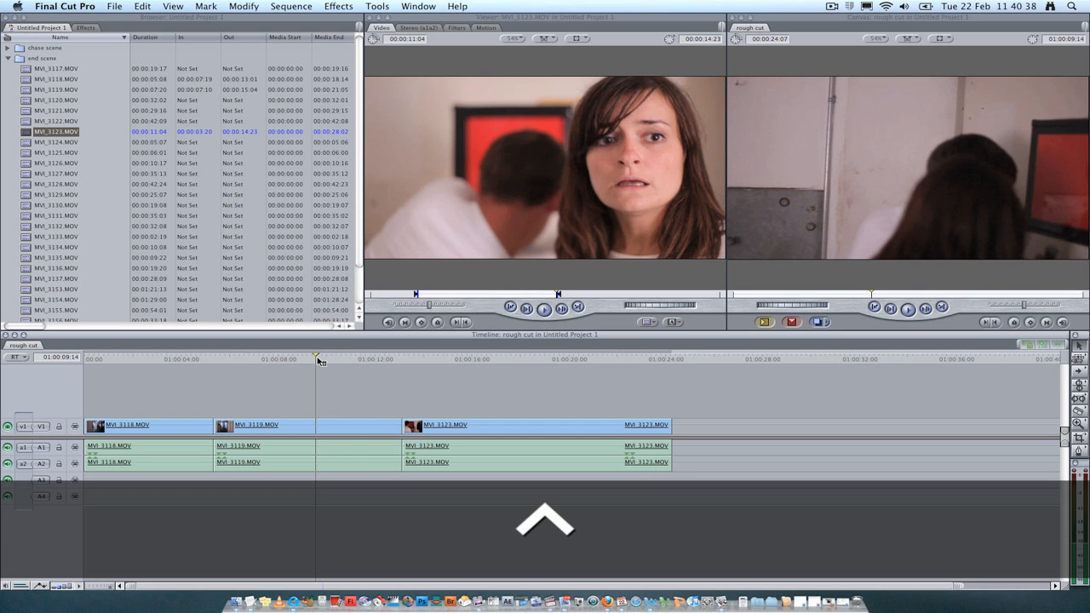
key(ctrl+v)
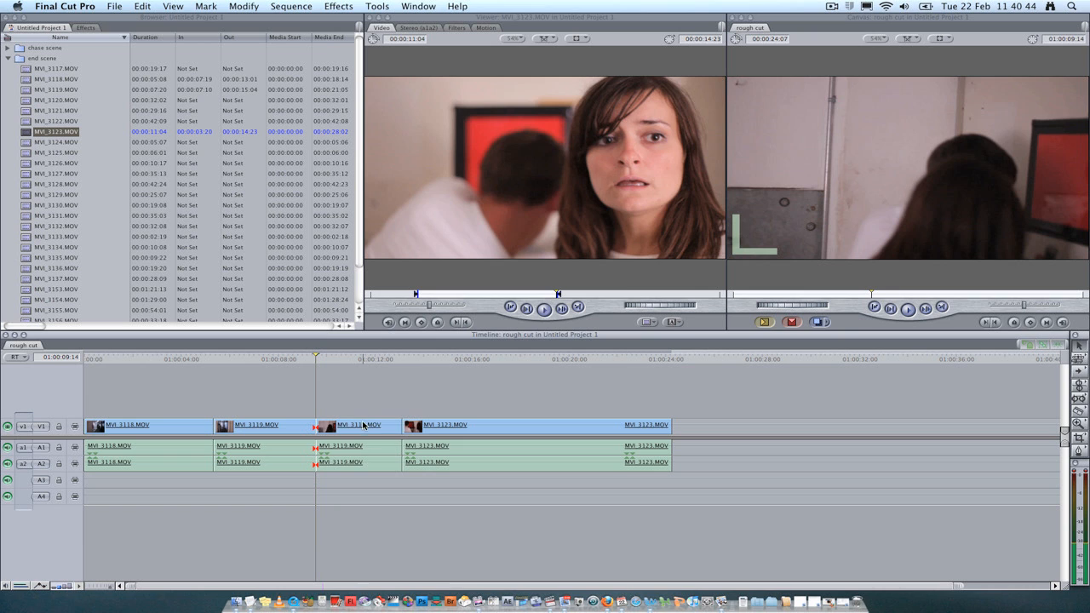
click(365, 425)
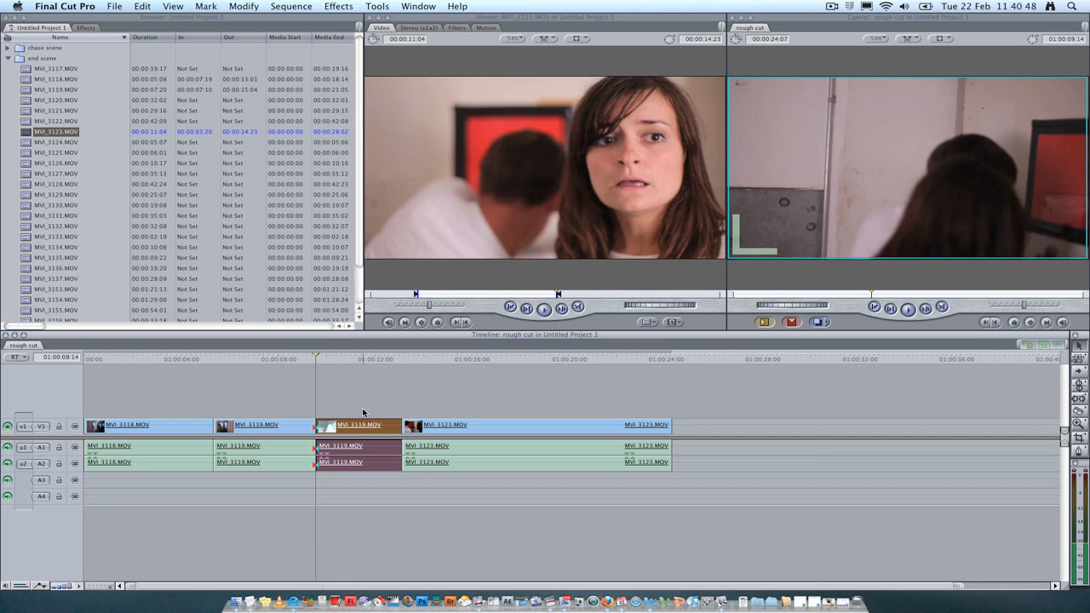
key(shift+Delete)
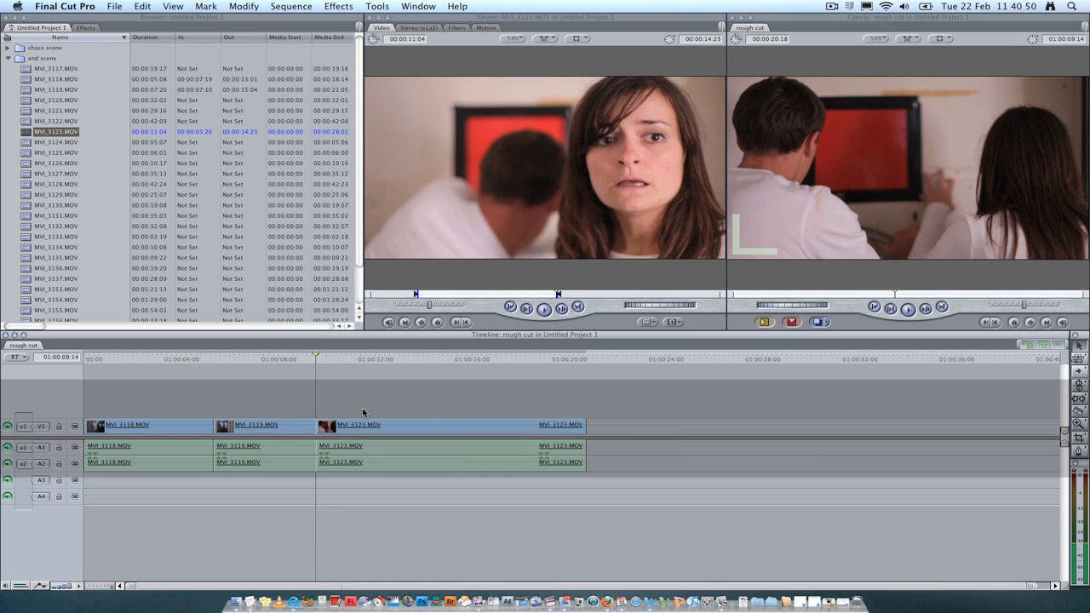
Play back the new join between MVI_3119.MOV and MVI_3123.MOV
drag(316, 359, 283, 361)
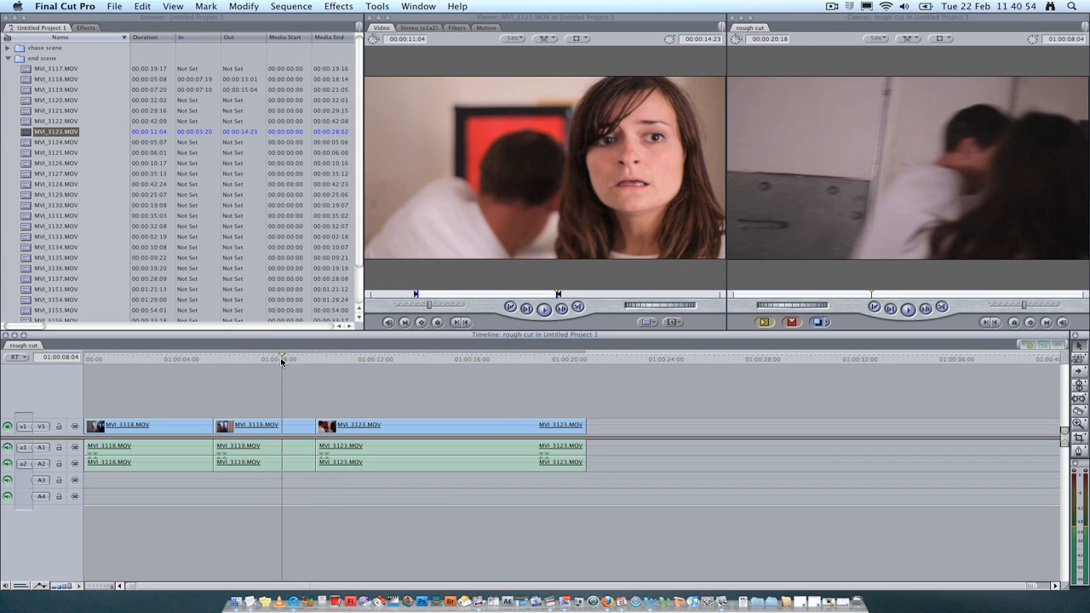
drag(287, 360, 189, 359)
key(space)
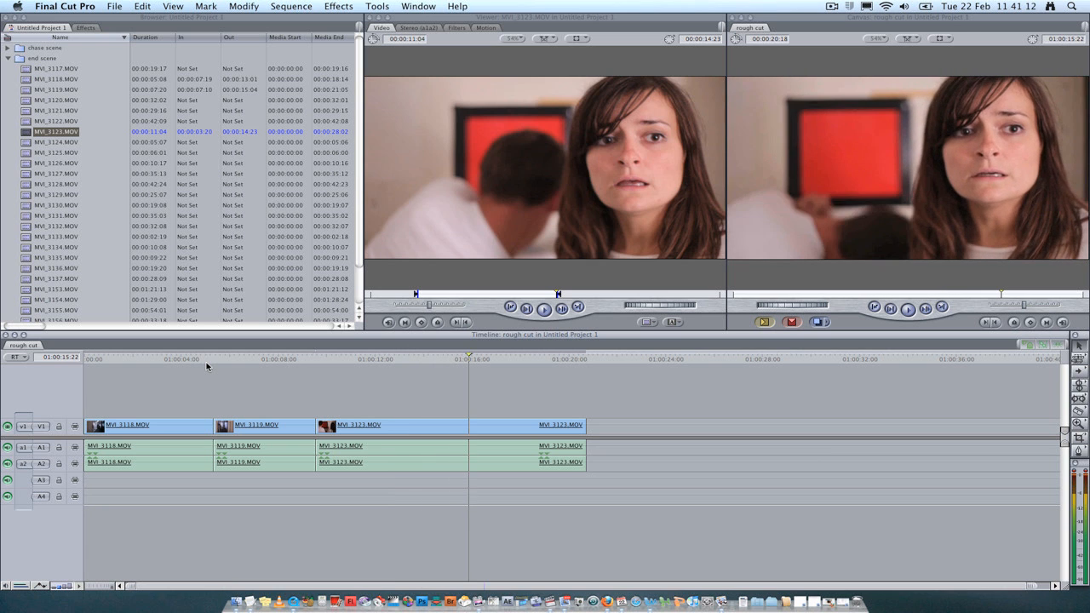
Add an edit to MVI_3123.MOV at 01:00:09:23 and ripple delete the short head section before it
mouse_move(332, 358)
mouse_down()
mouse_move(292, 361)
mouse_move(330, 365)
mouse_up()
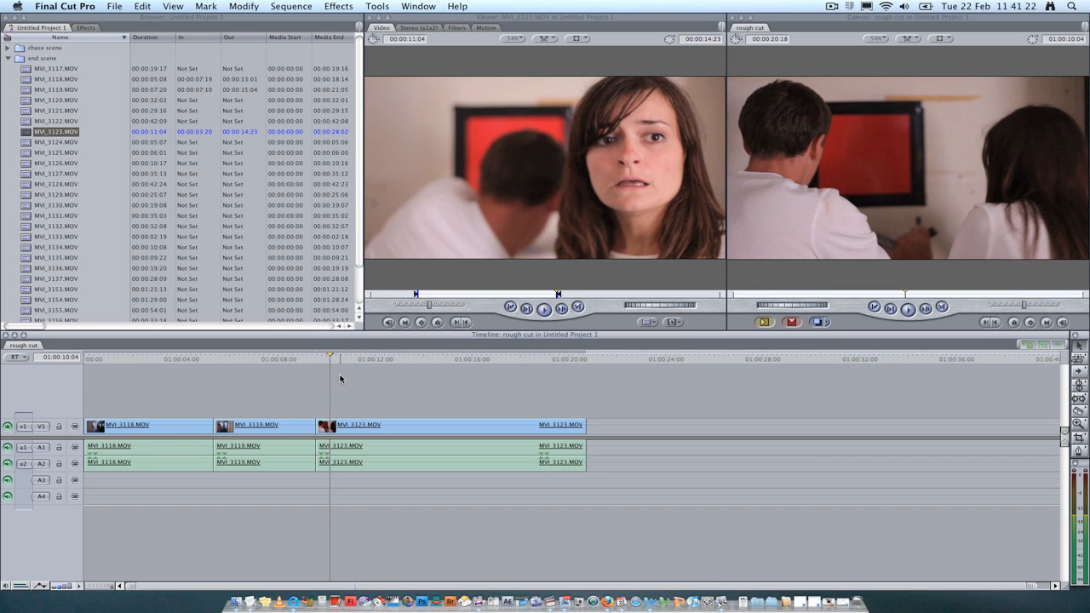
key(Left)
key(Left)
key(Left)
key(Left)
key(Left)
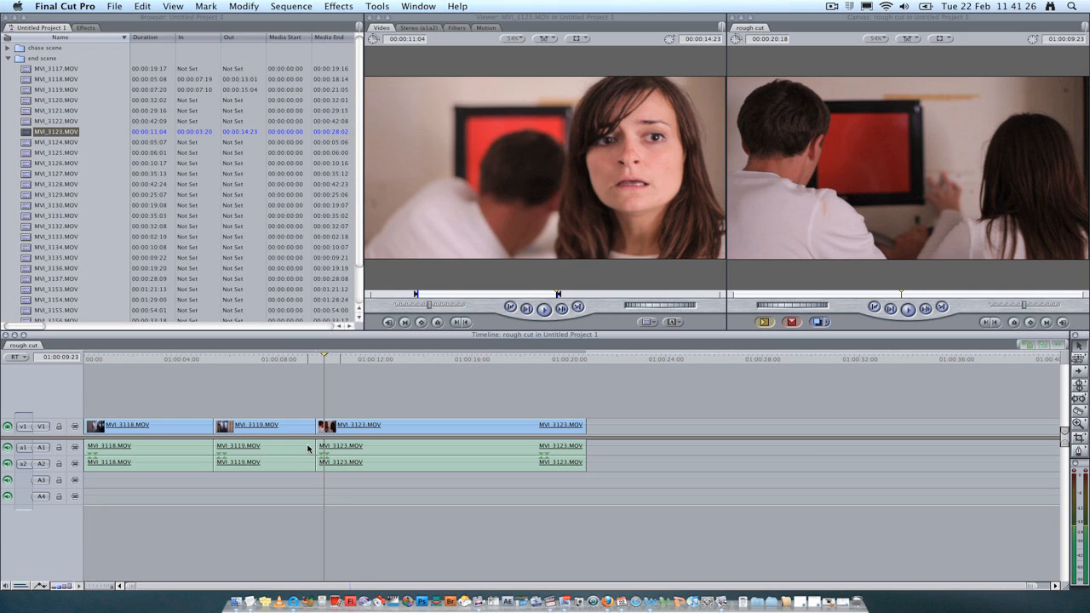
key(Up)
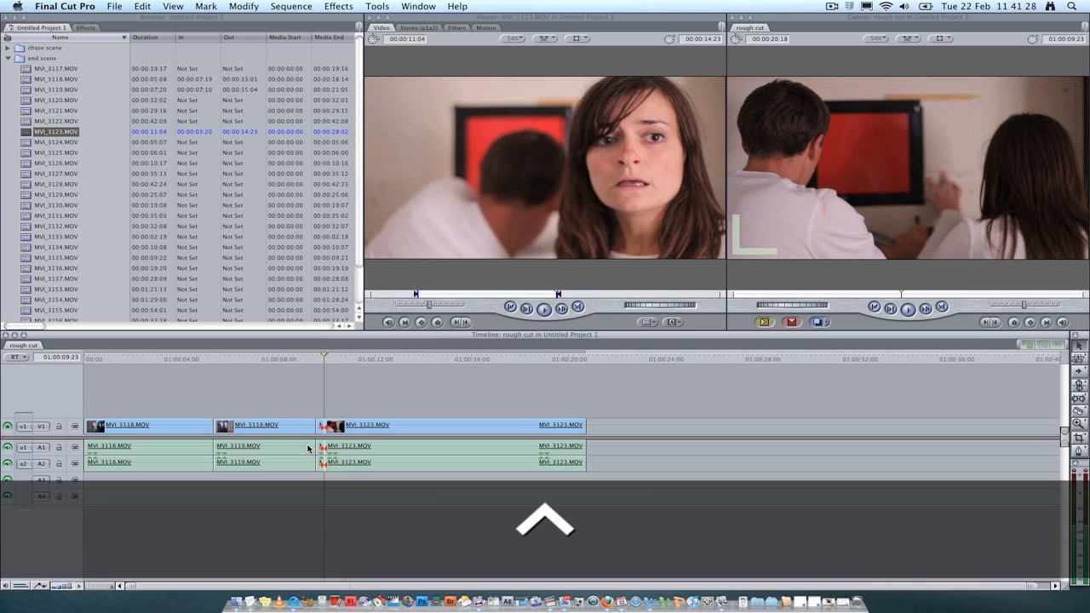
click(322, 428)
key(Delete)
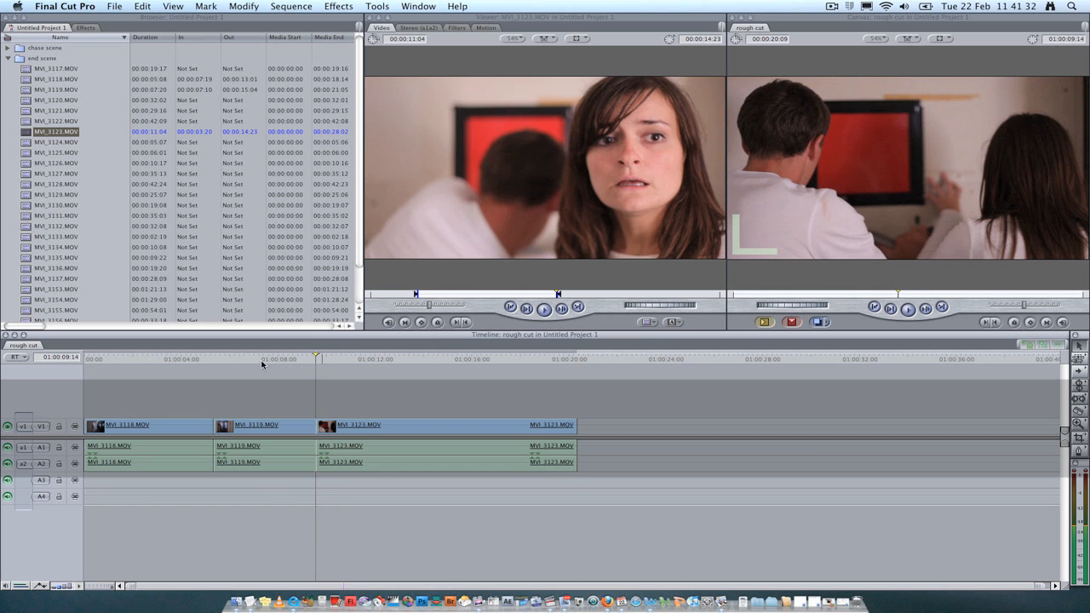
Play the rough cut from the start of MVI_3119.MOV to review the trimmed edits
click(262, 361)
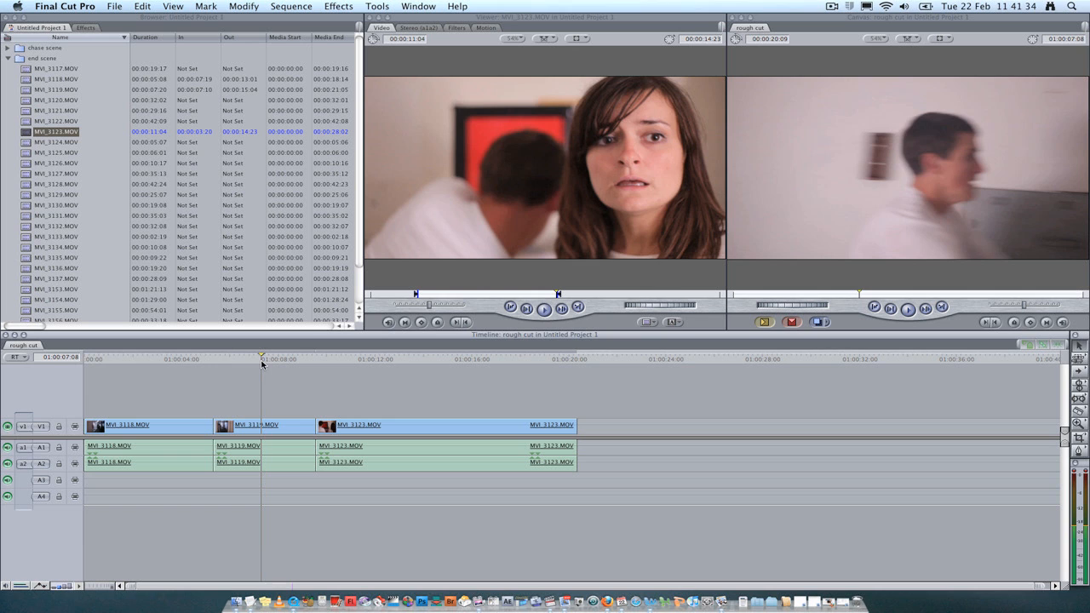
click(213, 361)
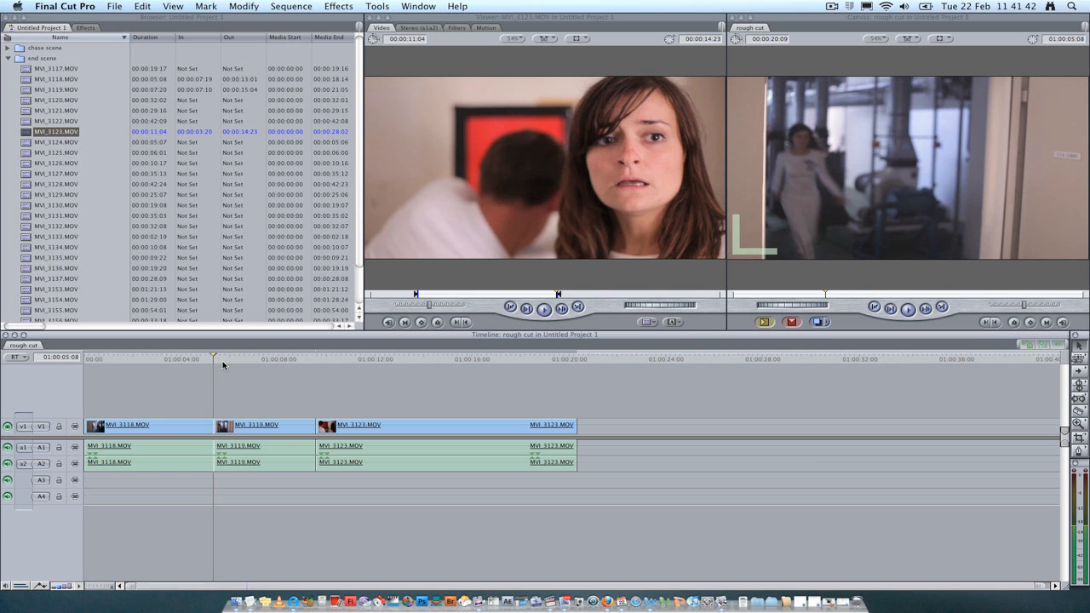
key(space)
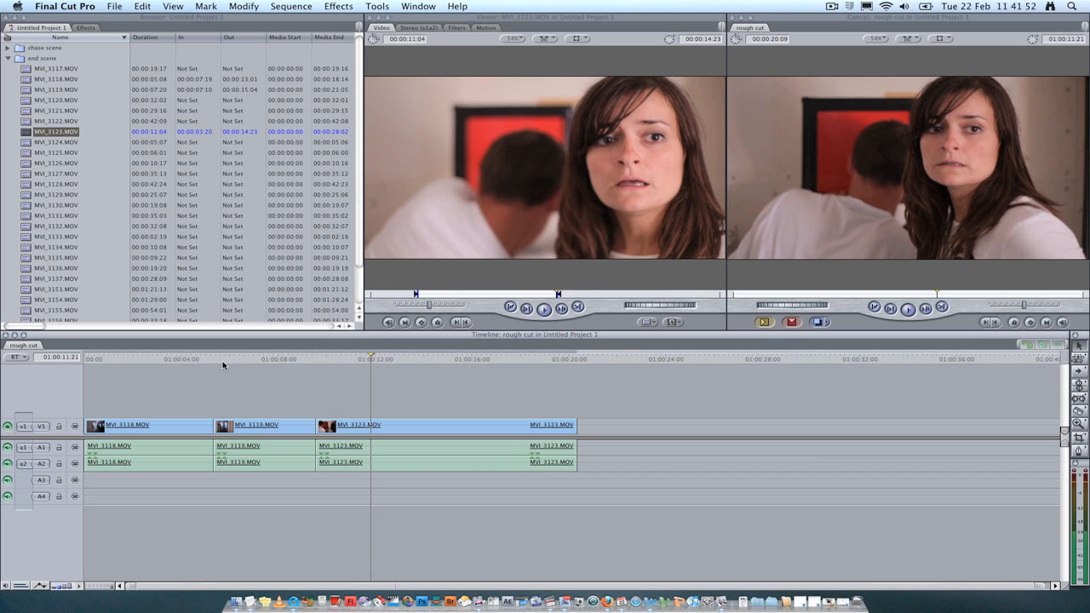
click(342, 447)
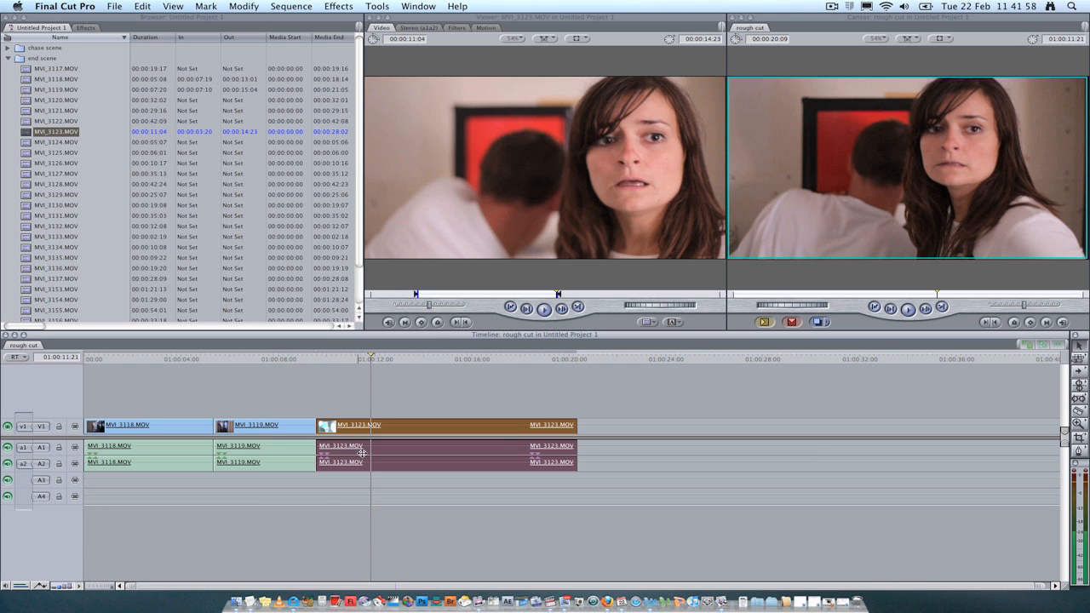
click(324, 483)
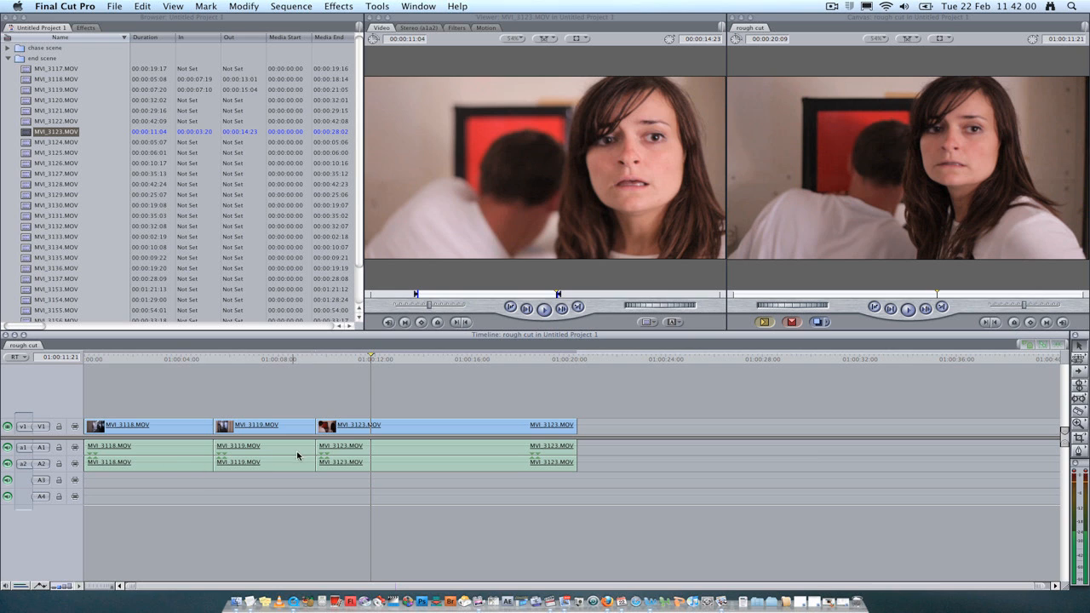